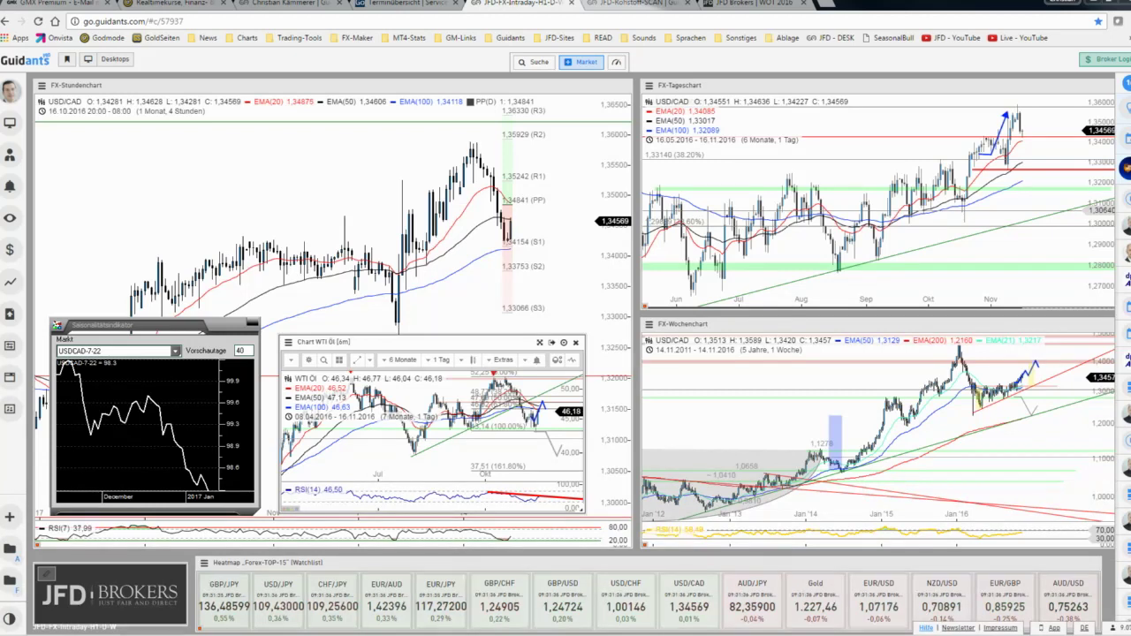
Maximize the USD/CAD weekly chart and zoom out to show January 2011 to November 2016.
click(586, 62)
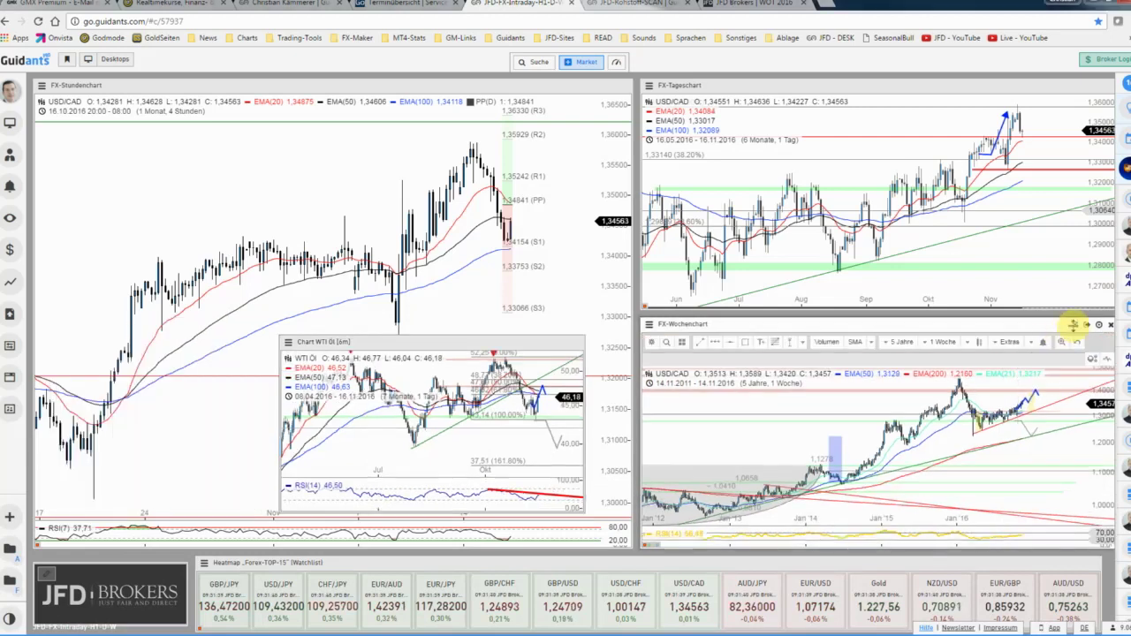
click(1076, 324)
scroll(806, 321, down, 2)
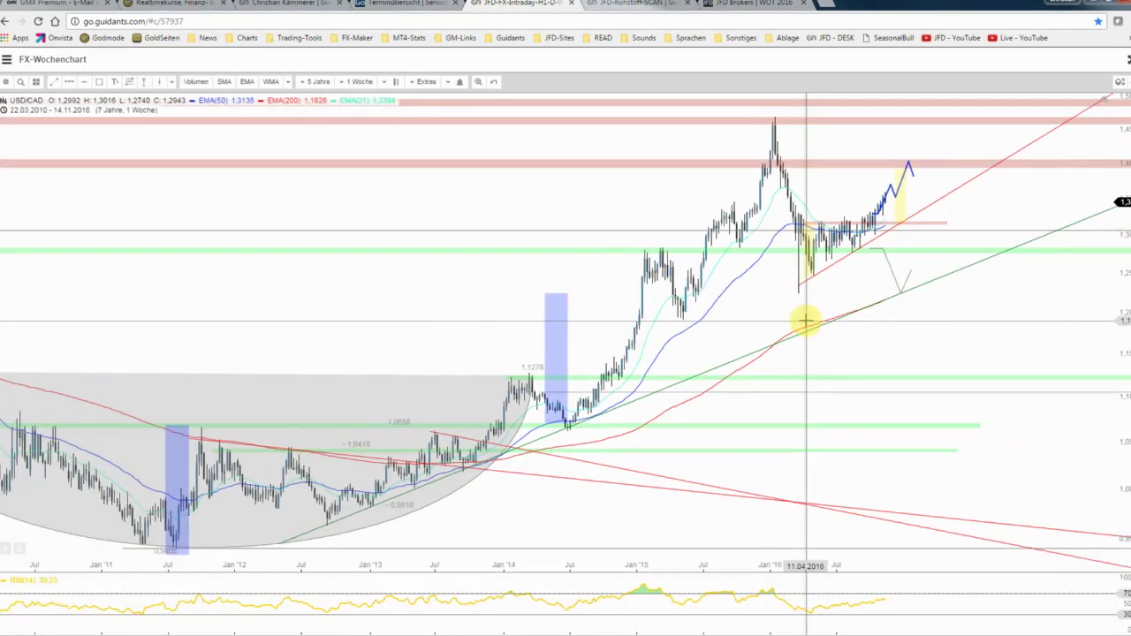
scroll(745, 324, down, 2)
scroll(752, 338, down, 2)
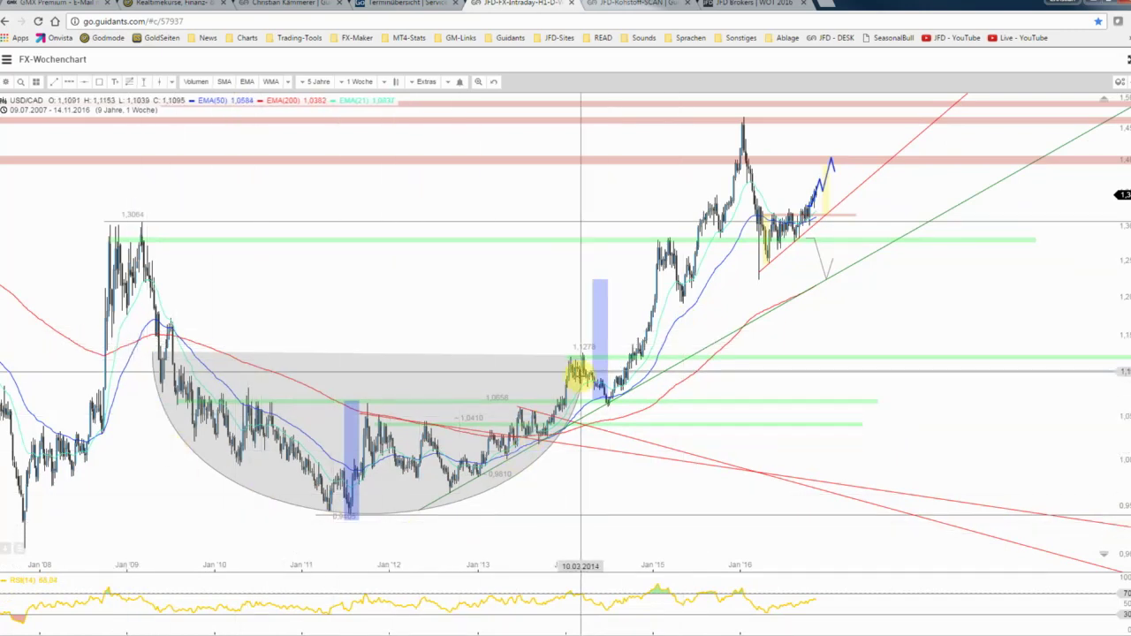
scroll(593, 370, up, 2)
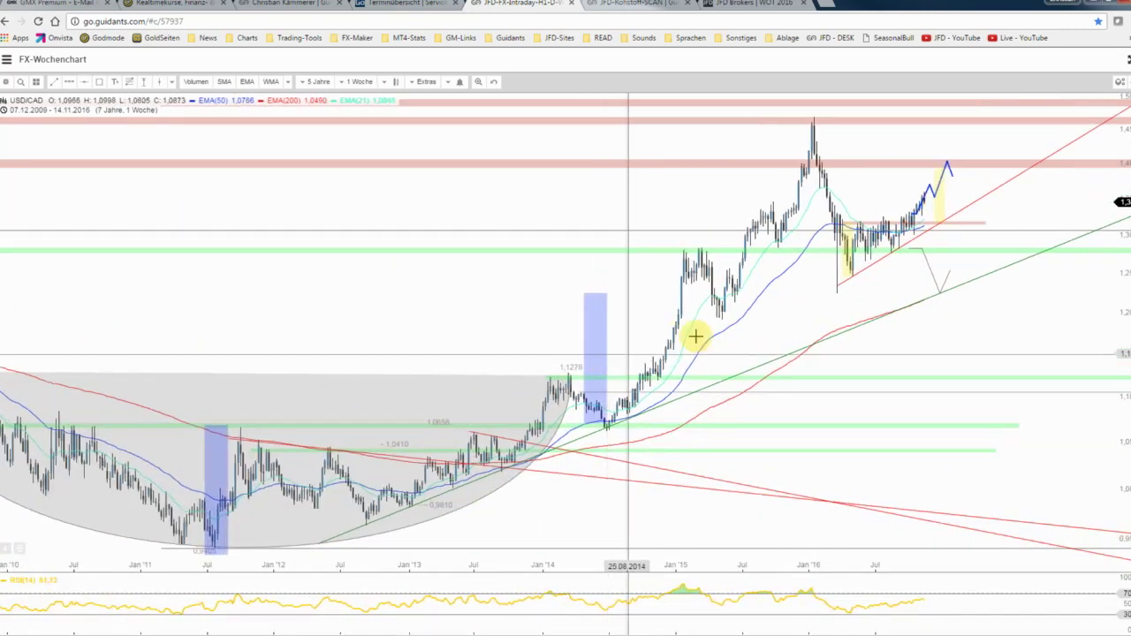
scroll(803, 302, up, 1)
drag(803, 302, 747, 328)
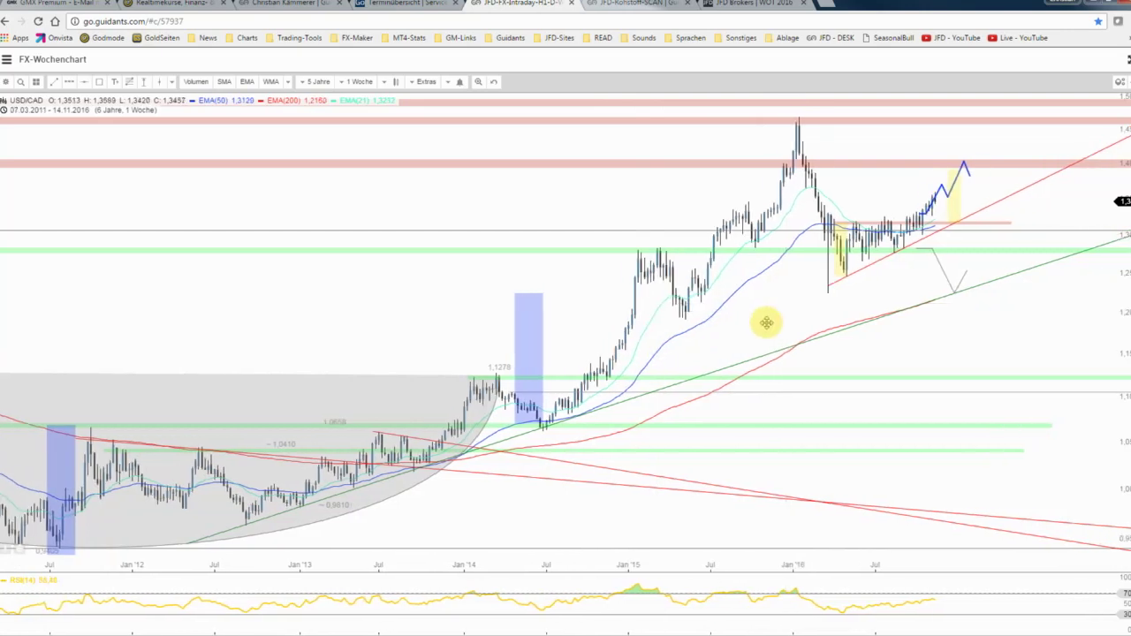
scroll(745, 330, up, 1)
scroll(745, 329, up, 1)
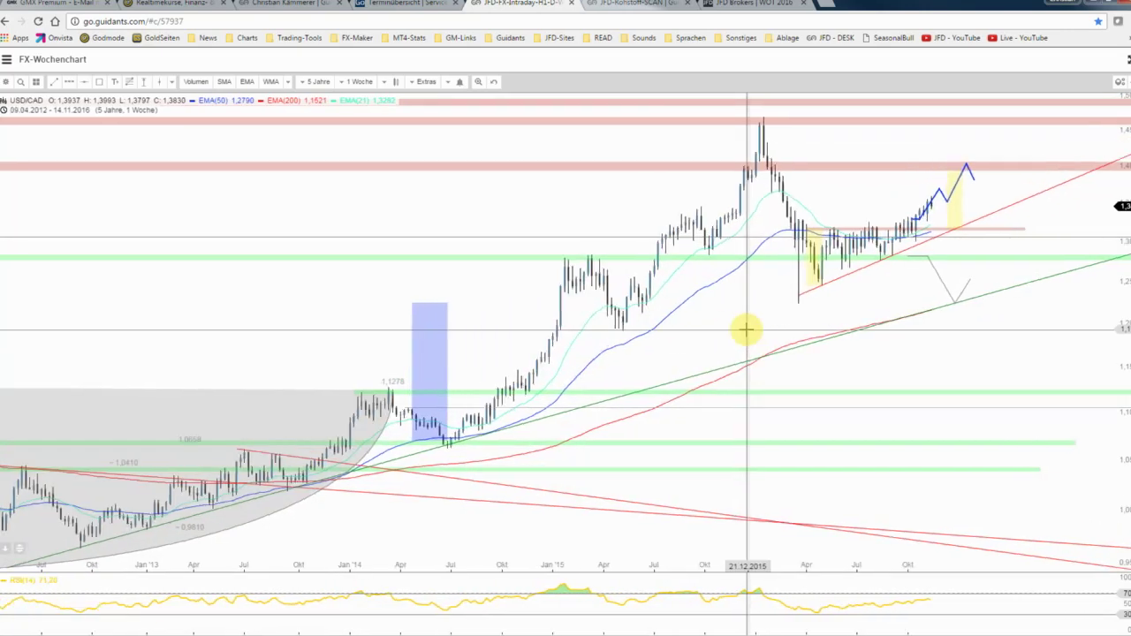
scroll(745, 329, up, 1)
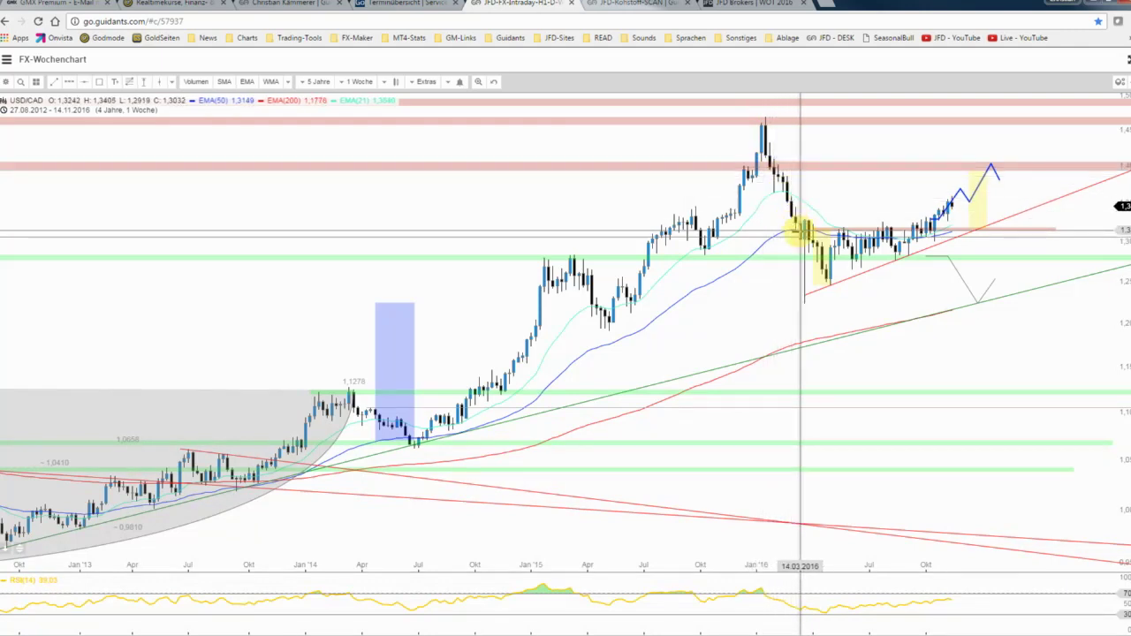
scroll(864, 203, down, 3)
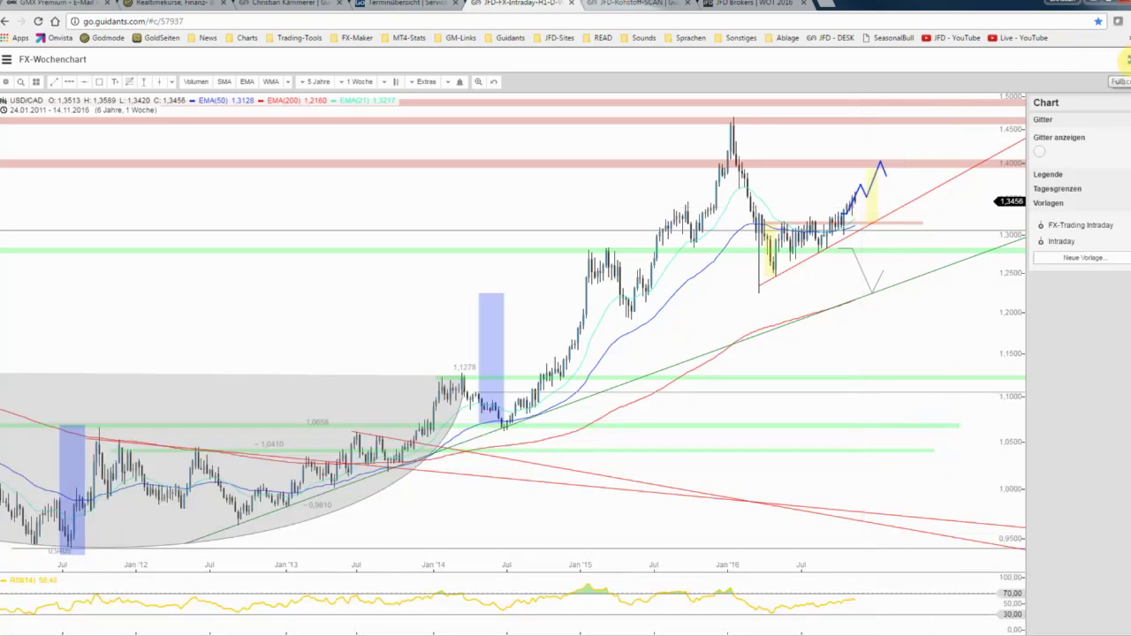
Restore the weekly chart and maximize the WTI oil daily chart instead.
click(1126, 60)
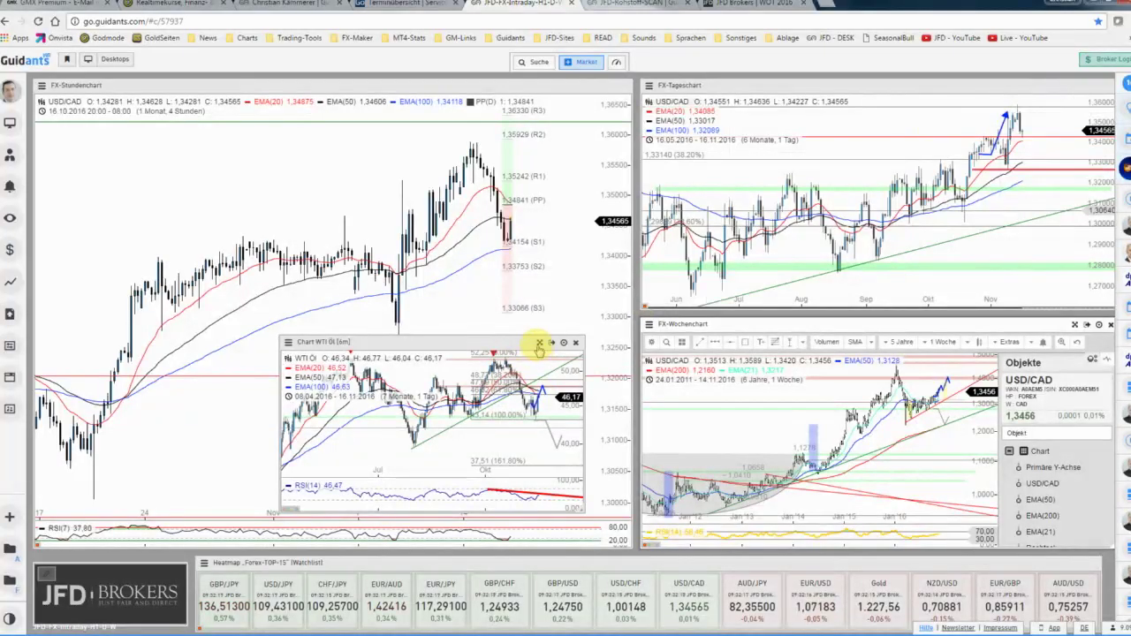
click(539, 343)
scroll(668, 295, down, 1)
scroll(668, 299, down, 3)
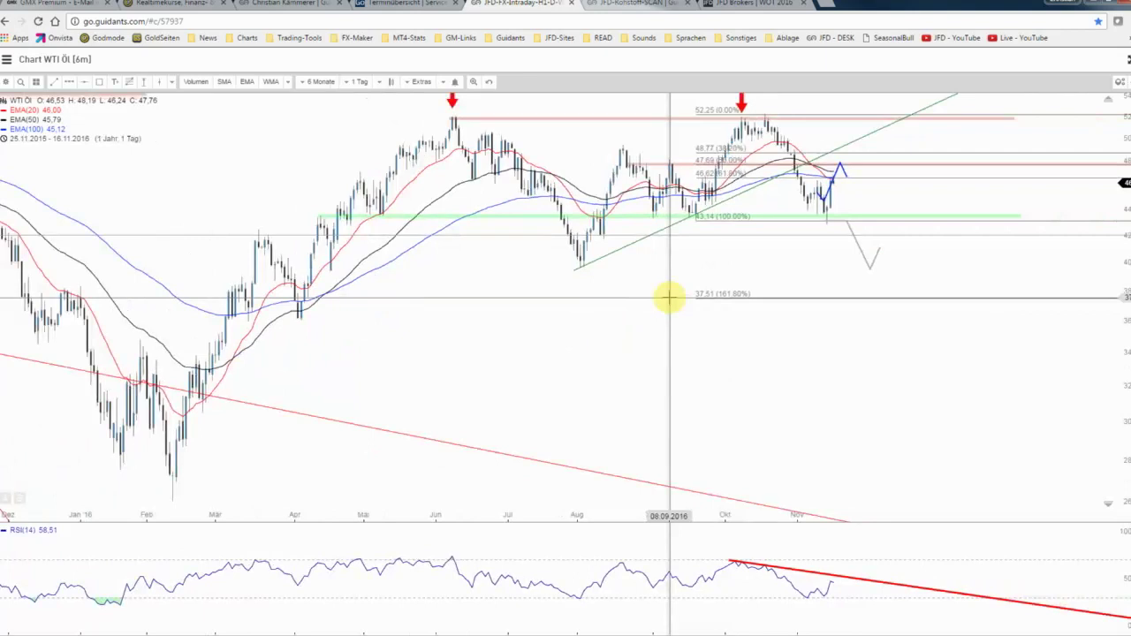
scroll(669, 299, down, 2)
scroll(669, 298, down, 2)
scroll(669, 299, down, 2)
scroll(669, 299, down, 1)
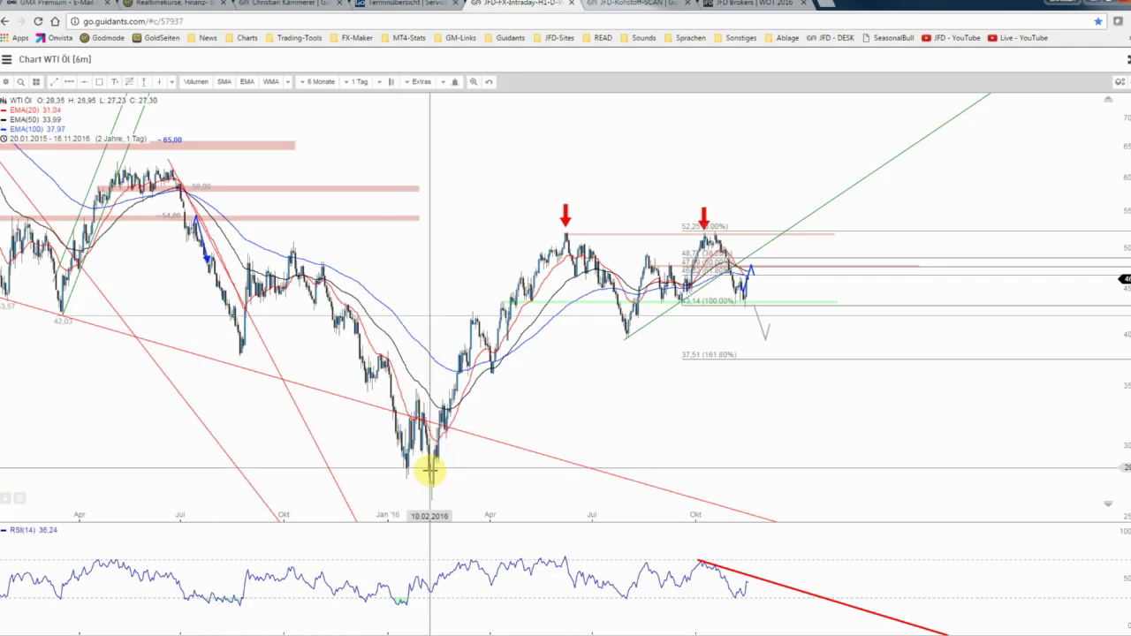
scroll(433, 471, up, 2)
scroll(437, 470, up, 2)
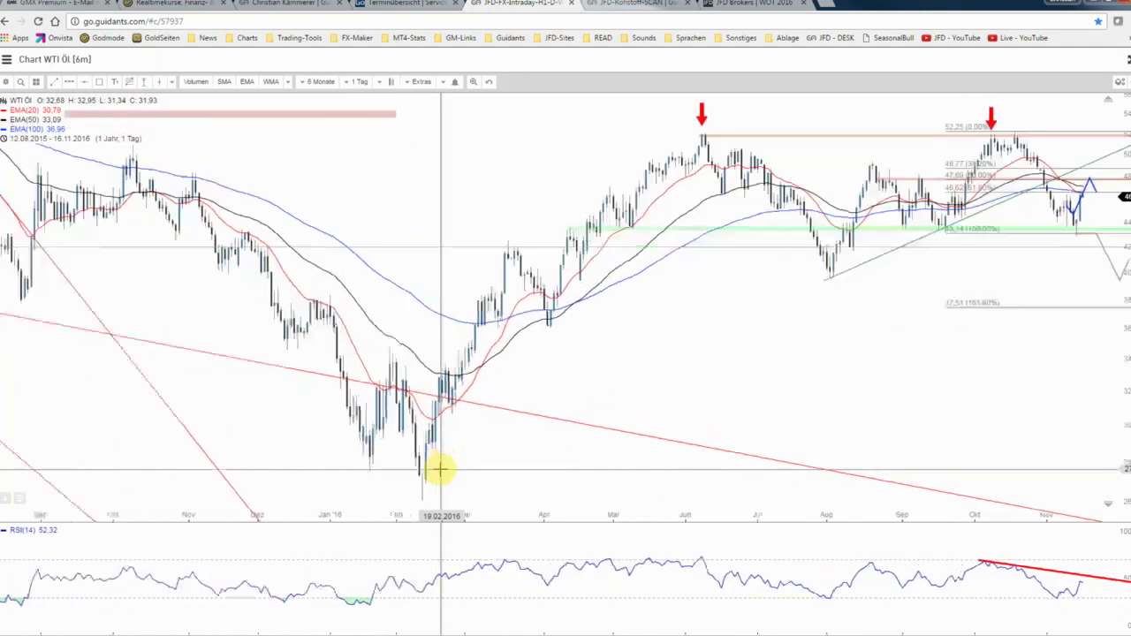
scroll(440, 469, up, 1)
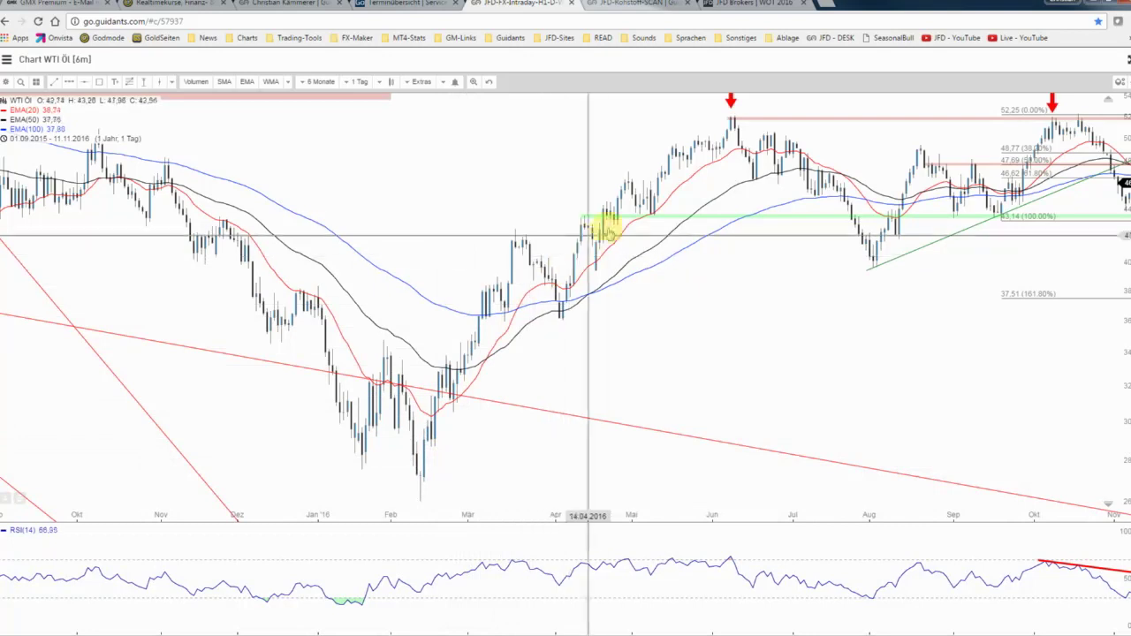
scroll(800, 290, up, 1)
scroll(812, 297, up, 1)
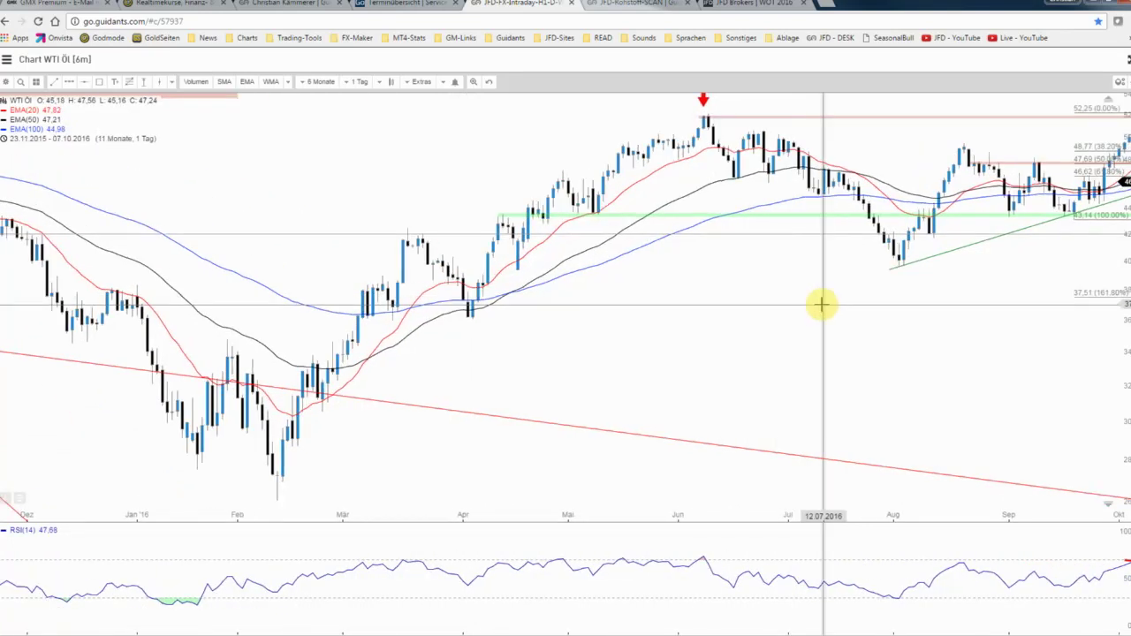
Pan and zoom the oil chart to frame 11.04.2016 to 16.11.2016.
drag(821, 305, 538, 315)
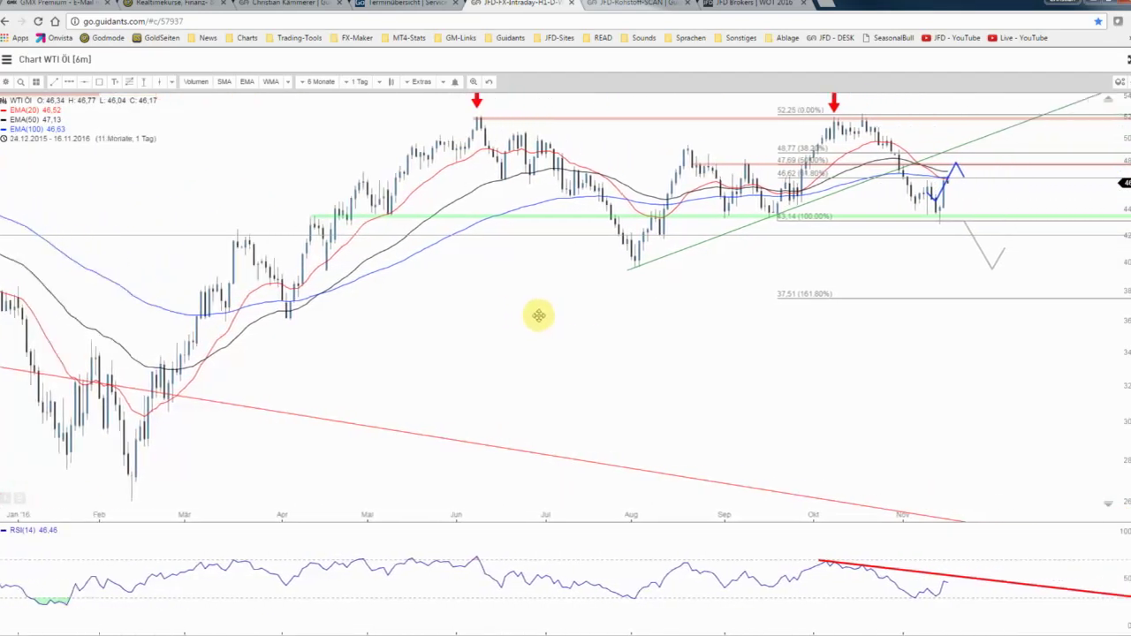
scroll(574, 311, up, 1)
scroll(870, 314, up, 1)
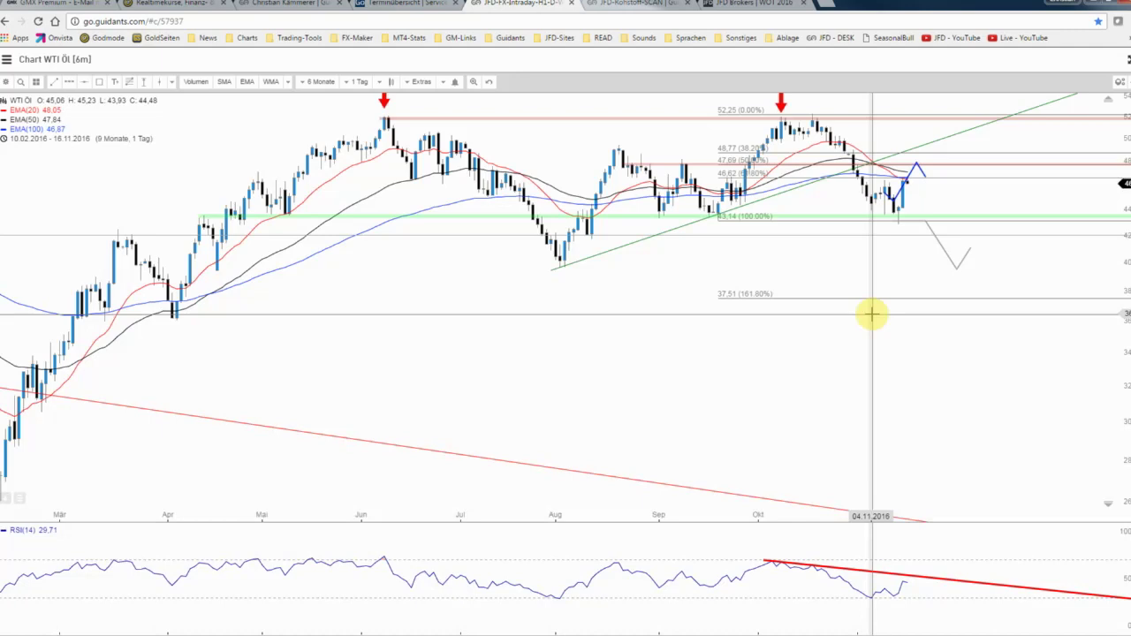
scroll(821, 305, down, 3)
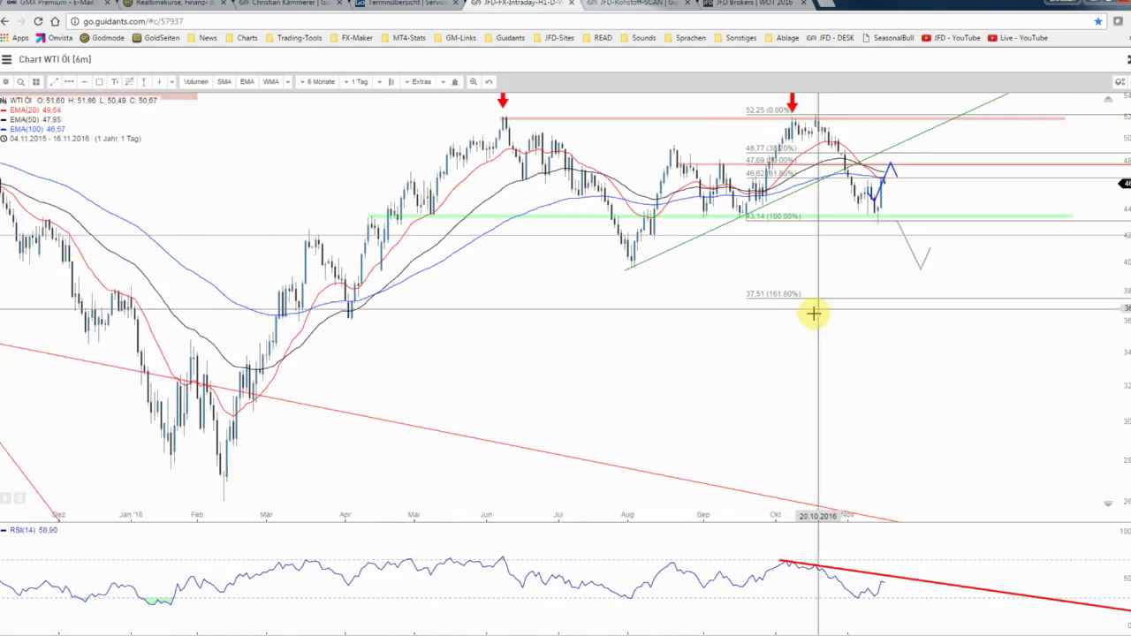
drag(813, 313, 681, 334)
scroll(686, 335, up, 2)
scroll(685, 335, up, 1)
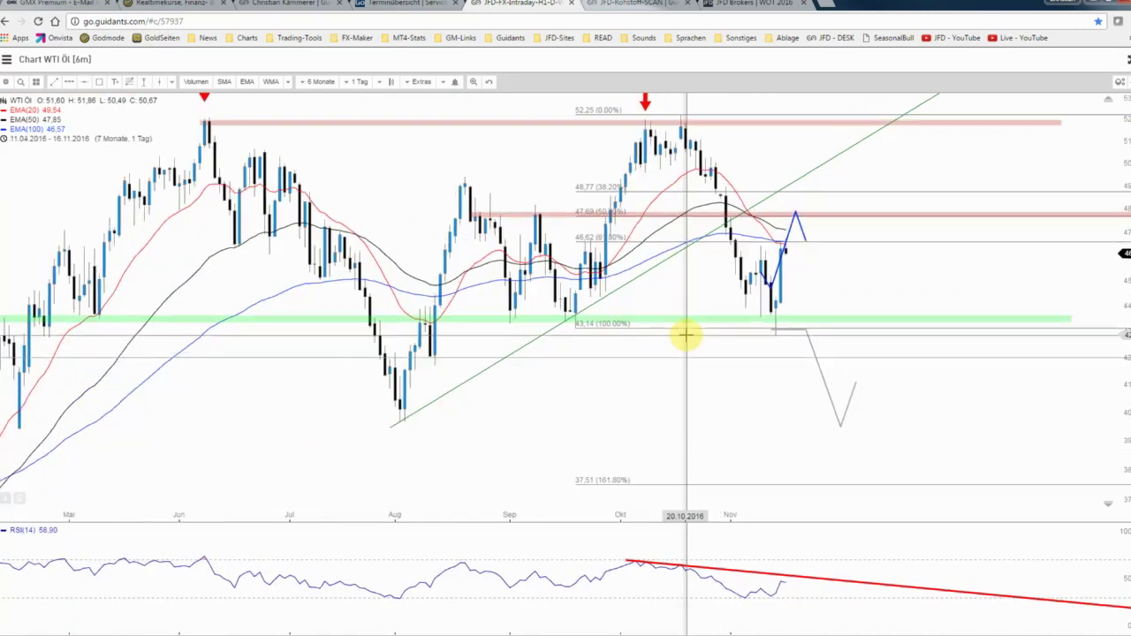
Compress the price scale and drag the resistance line onto the June and October highs near 52.
drag(1107, 151, 1107, 158)
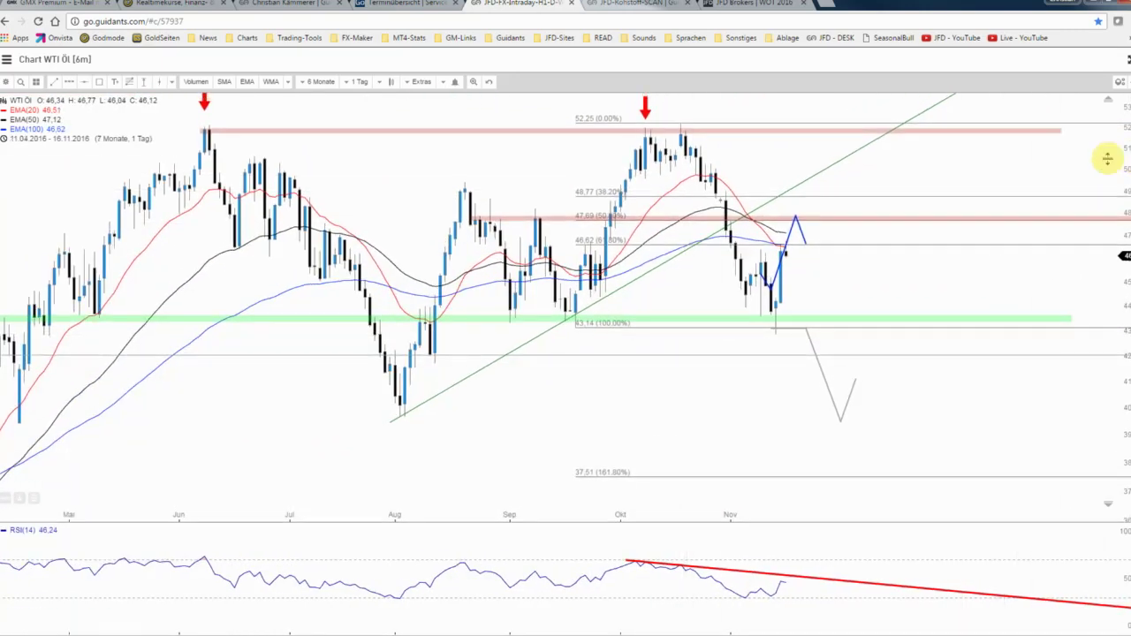
drag(1010, 169, 1028, 182)
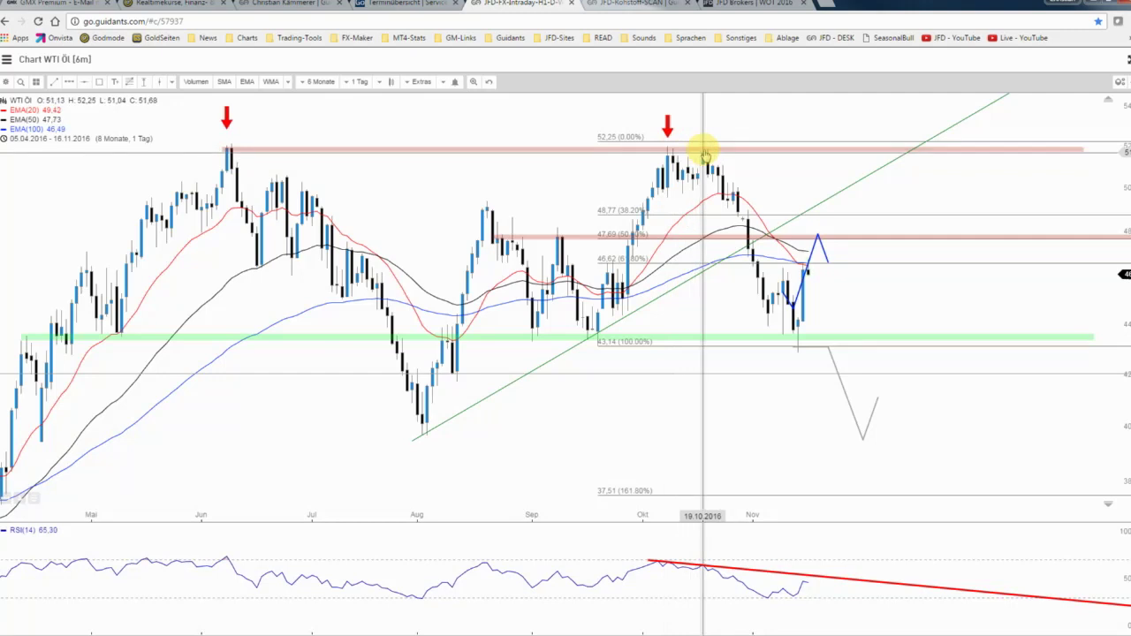
drag(703, 152, 706, 144)
drag(700, 144, 707, 152)
drag(698, 152, 731, 154)
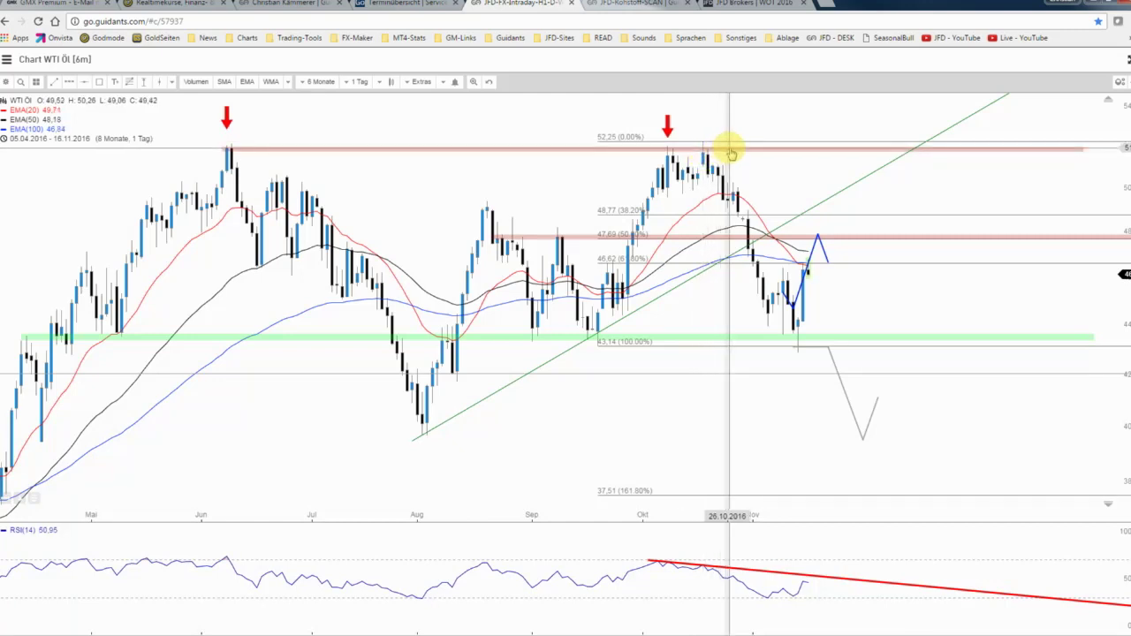
mouse_move(730, 156)
mouse_down()
mouse_move(698, 156)
mouse_move(749, 233)
mouse_move(783, 343)
mouse_move(804, 345)
mouse_up()
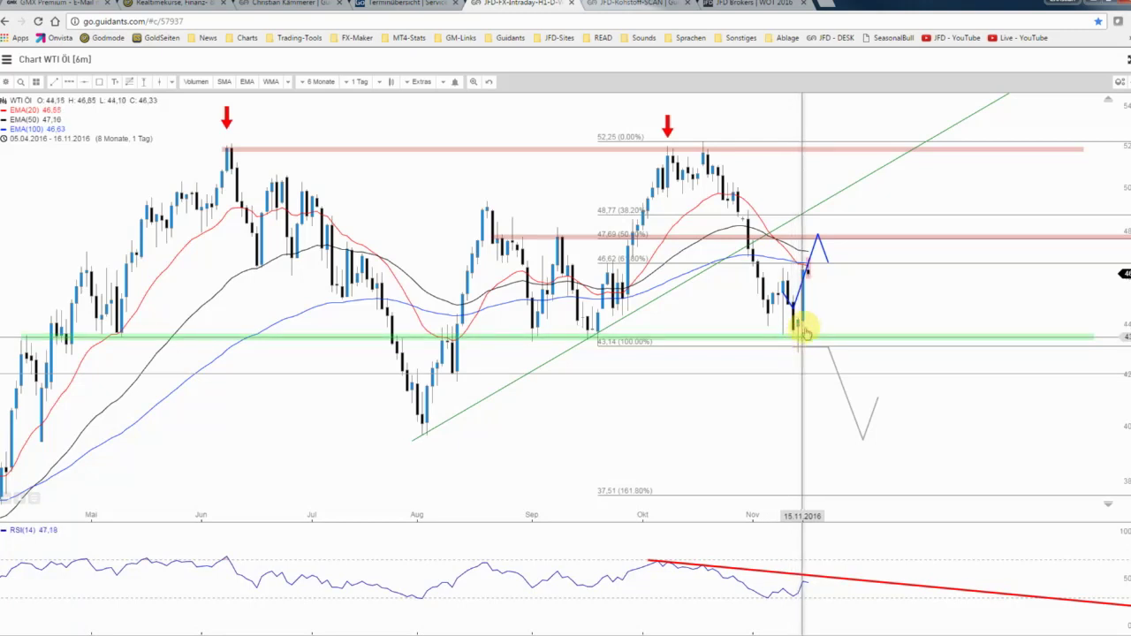
scroll(831, 316, up, 3)
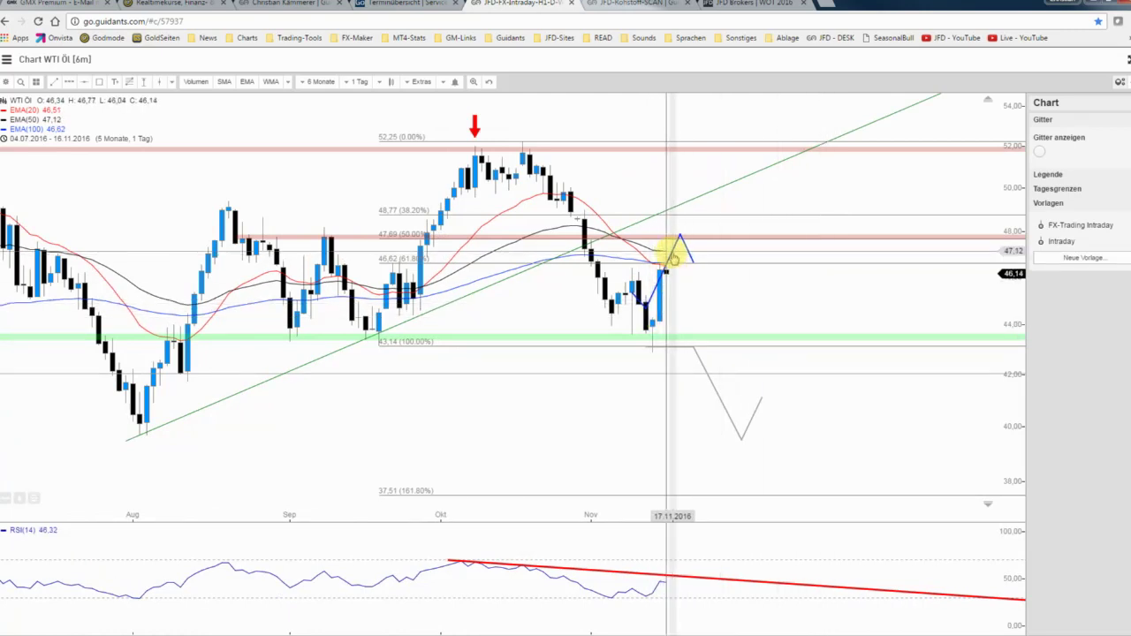
Delete the old blue and grey projected paths and nudge the green support line slightly higher.
right_click(673, 257)
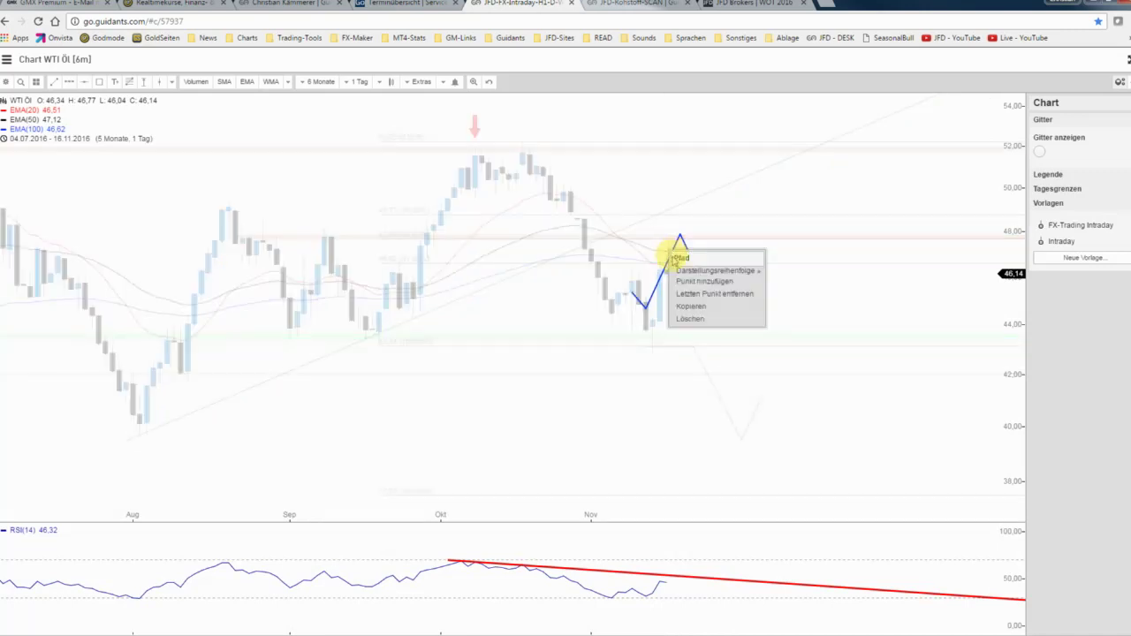
click(683, 315)
right_click(698, 362)
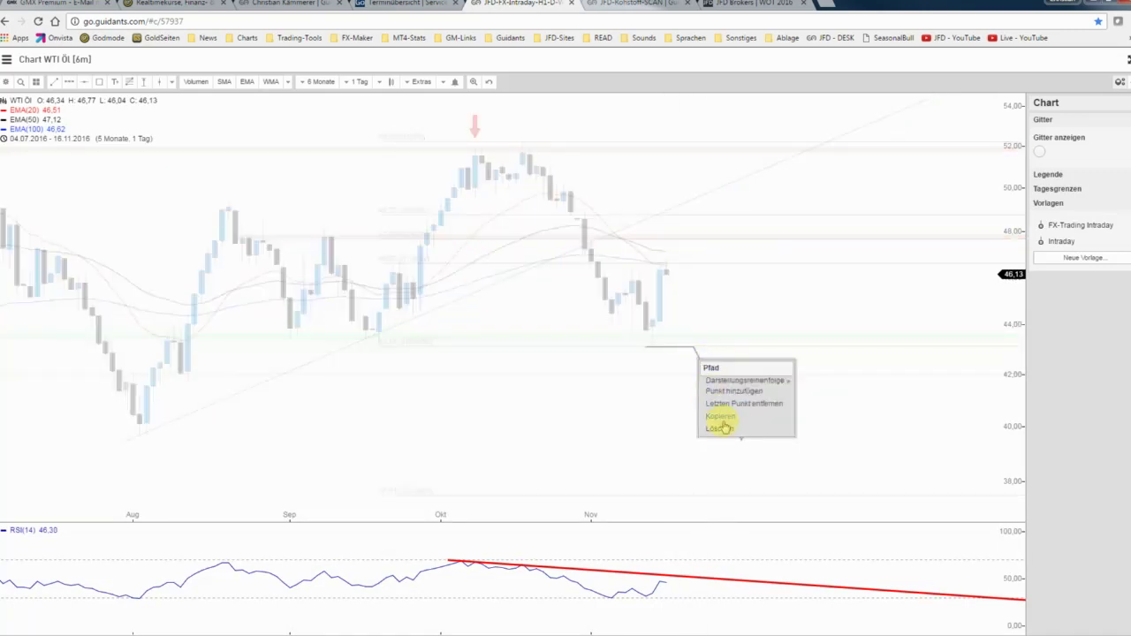
click(719, 428)
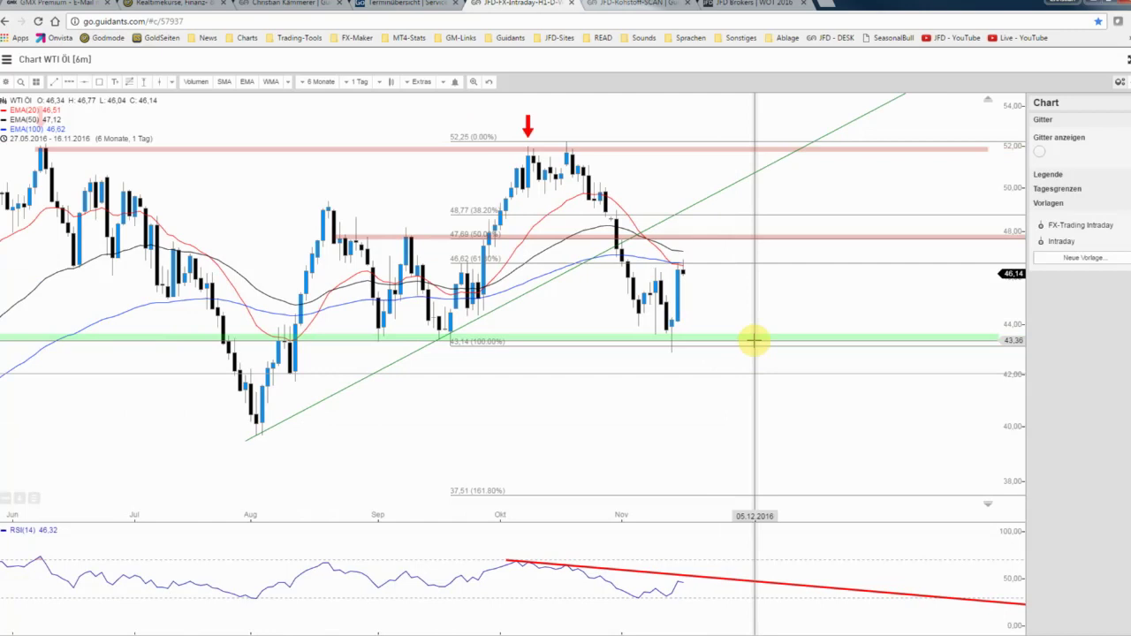
drag(753, 340, 768, 343)
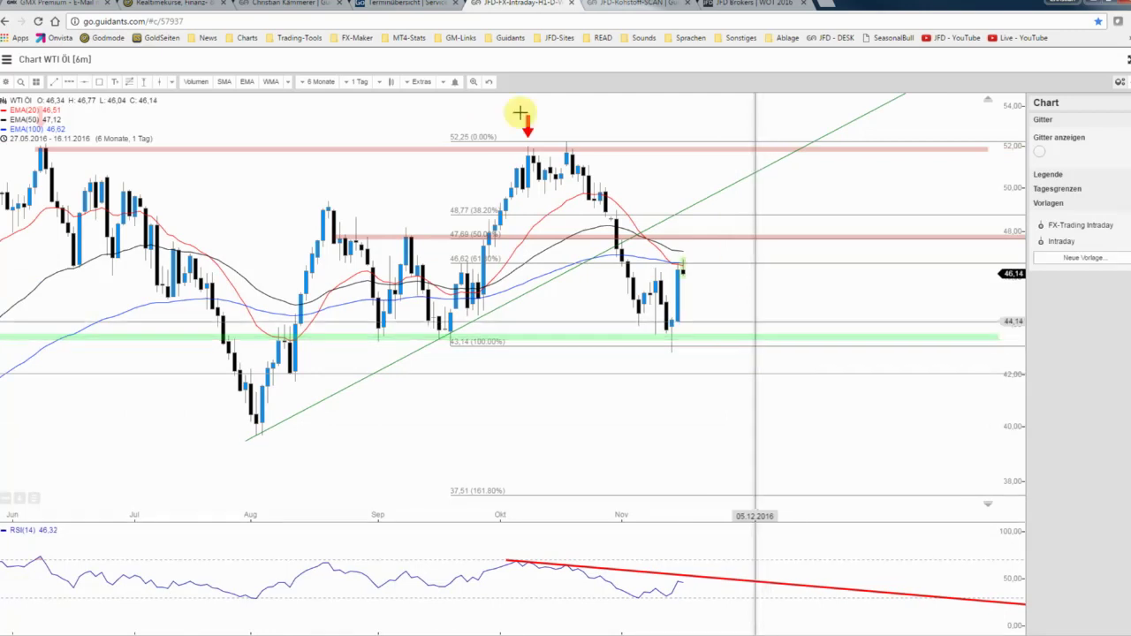
Draw a blue arrow path dropping from about 42.9 toward roughly 39.7.
click(69, 81)
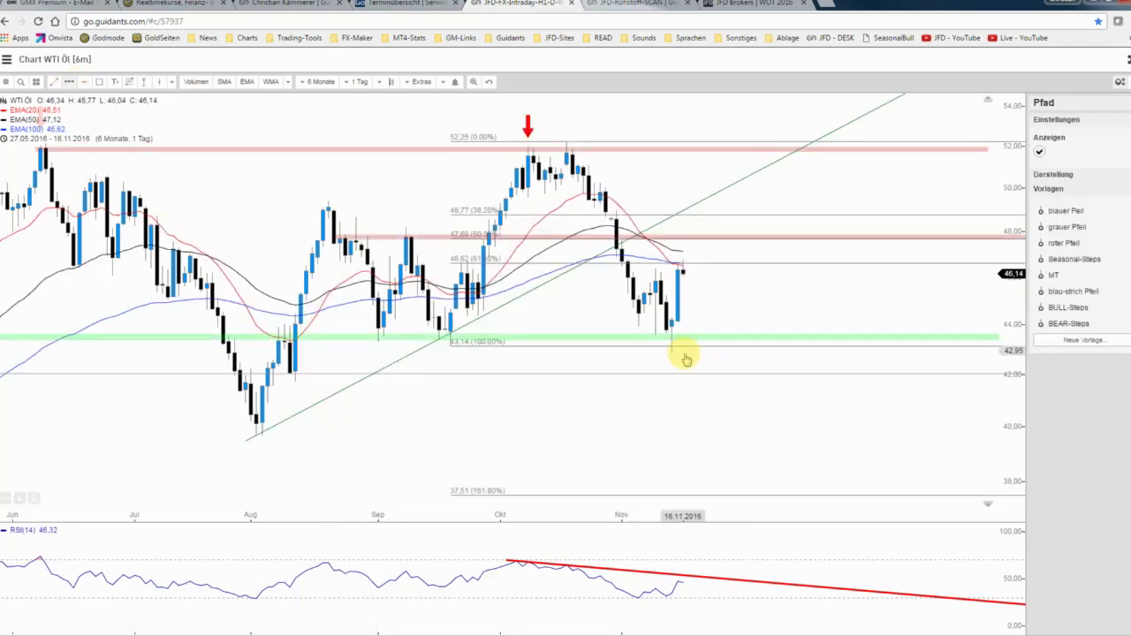
click(682, 353)
click(704, 353)
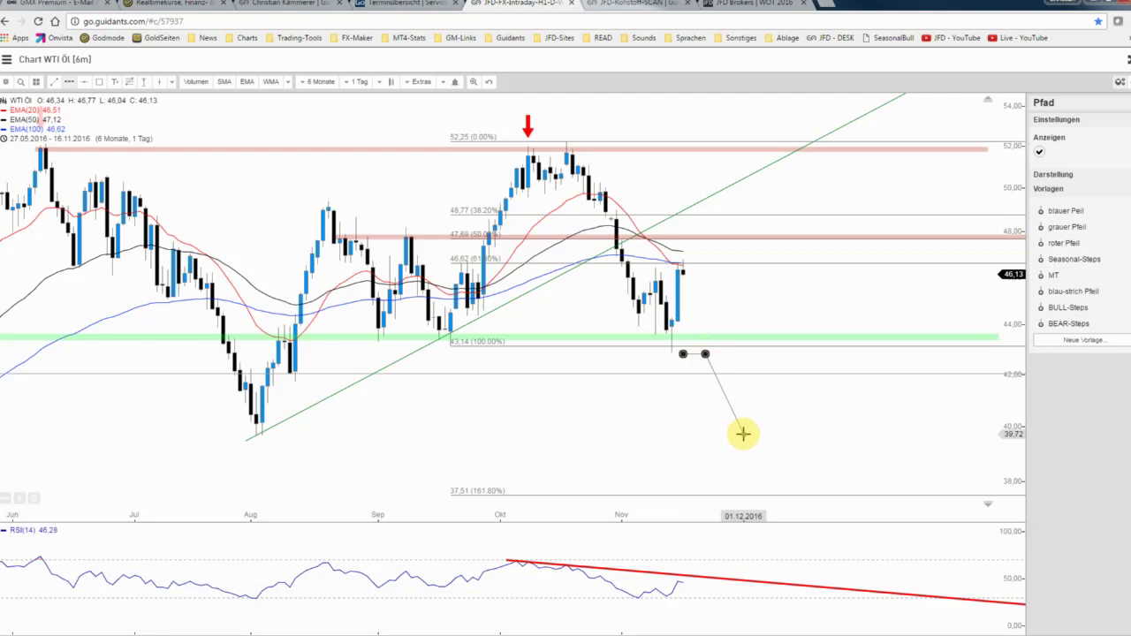
double_click(743, 433)
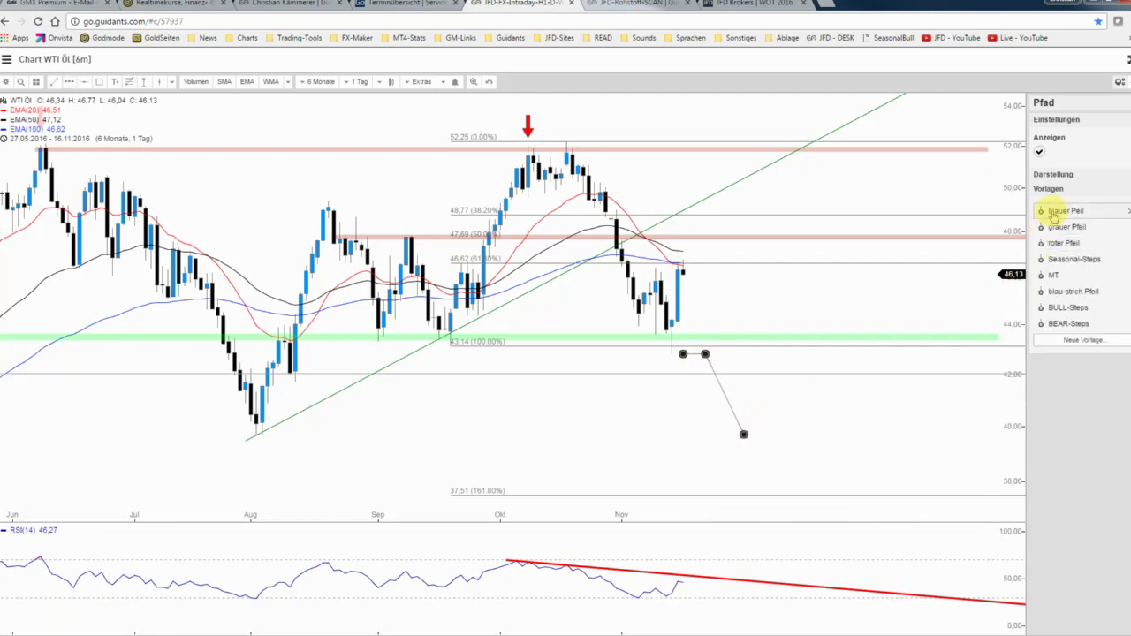
click(790, 412)
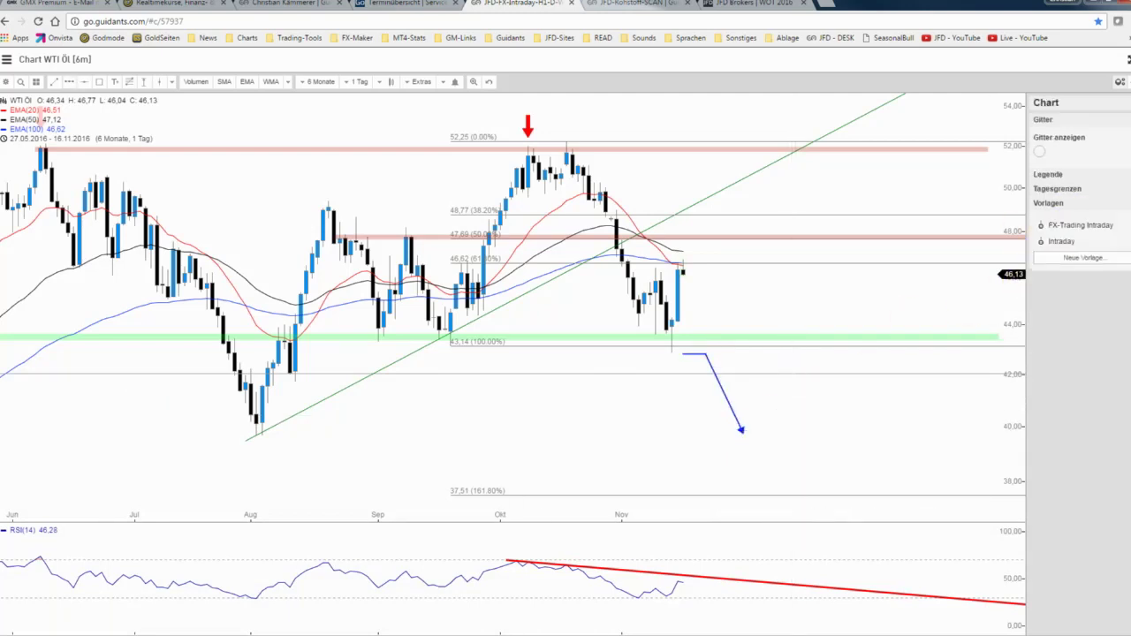
Show the WTI Crude Oil seasonal pattern in the Saisonalitätsindikator window.
key(alt+Tab)
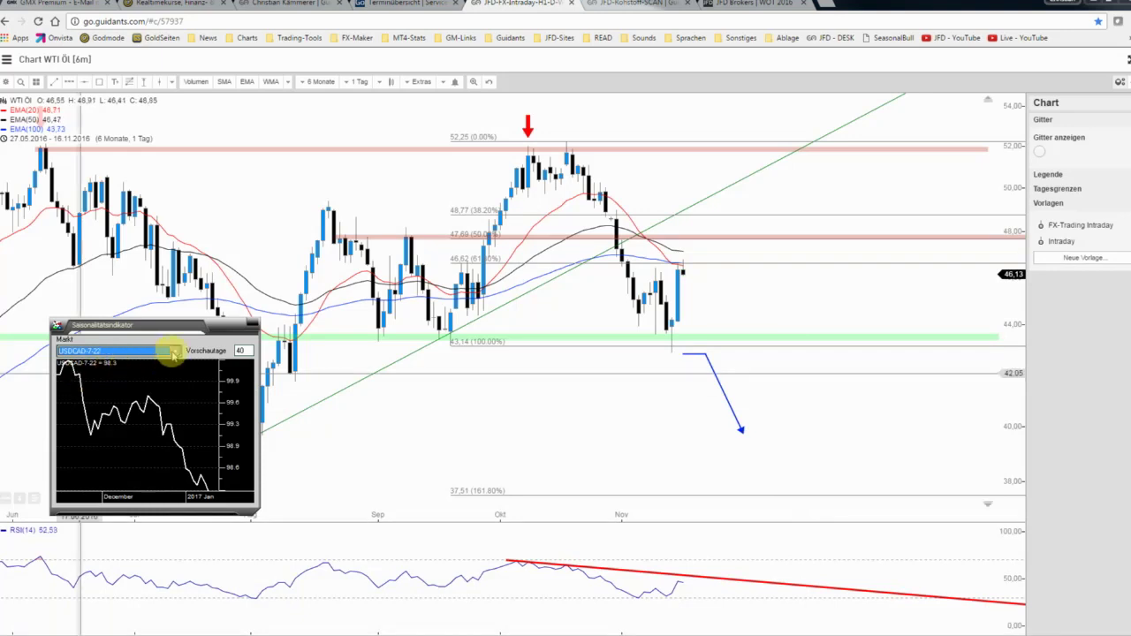
click(175, 351)
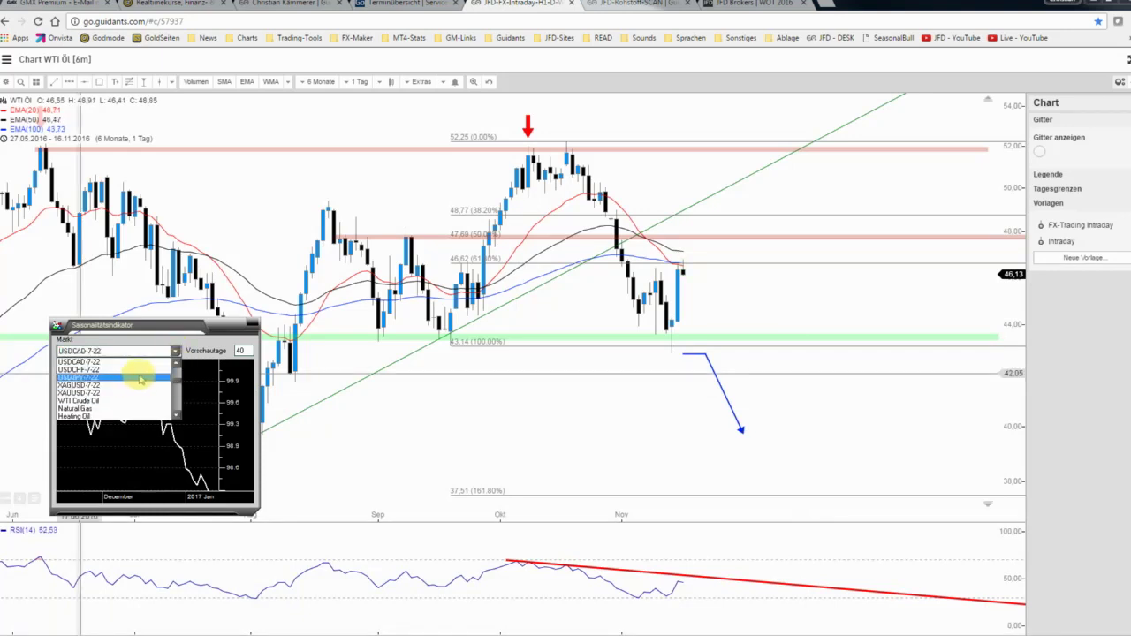
click(123, 401)
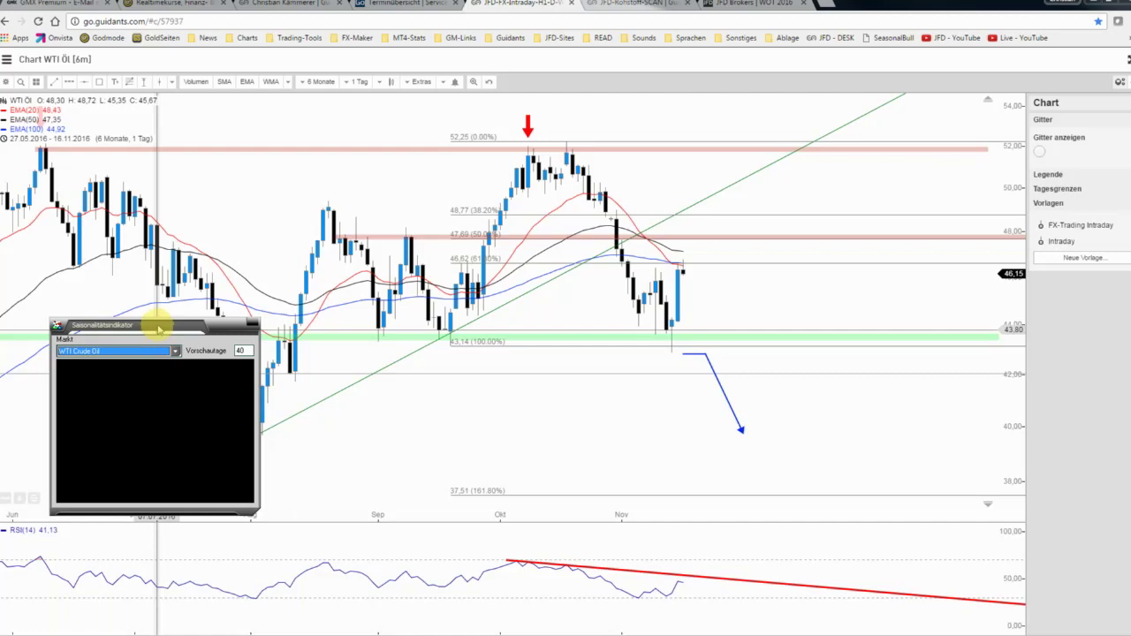
drag(159, 329, 147, 324)
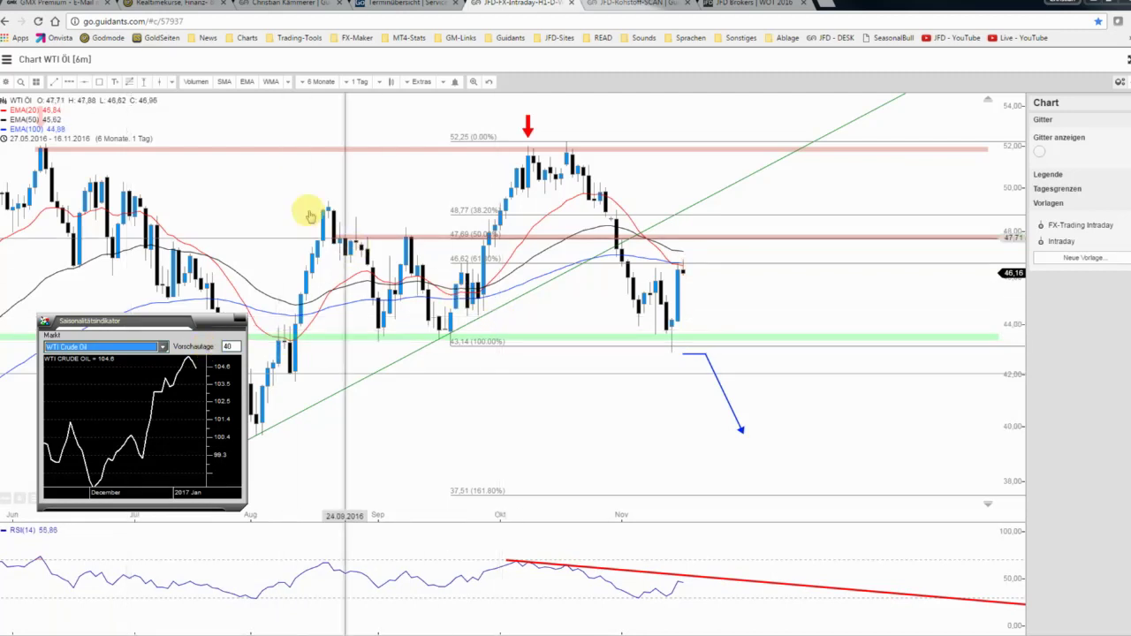
click(71, 81)
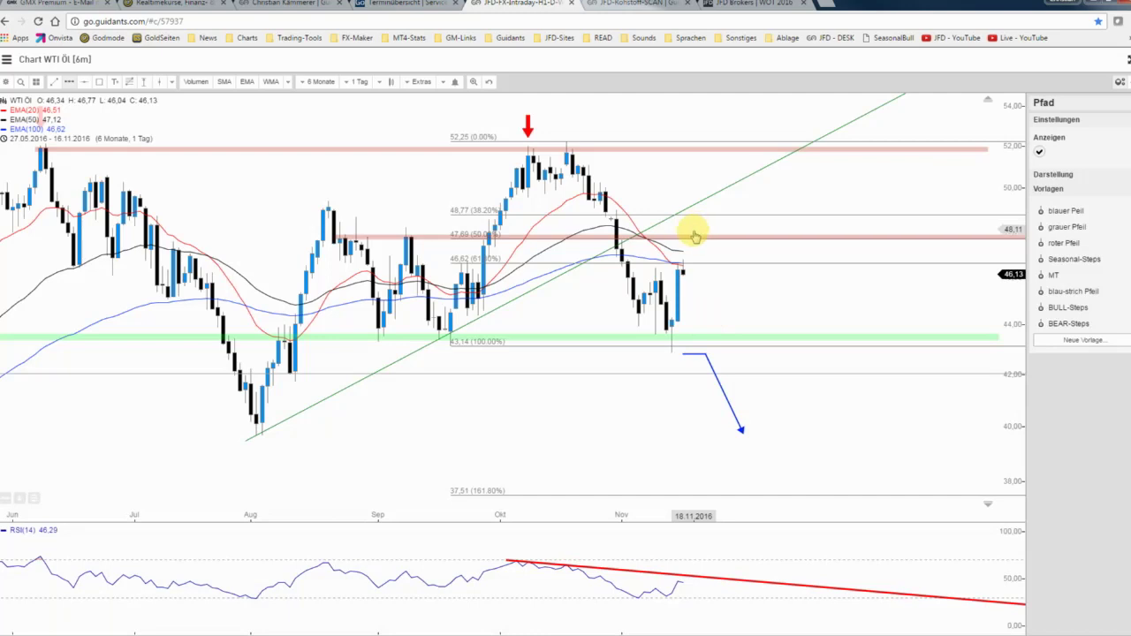
Draw a grey path flat at 48, rising to the 52 zone, easing to 50.8, then save.
click(698, 238)
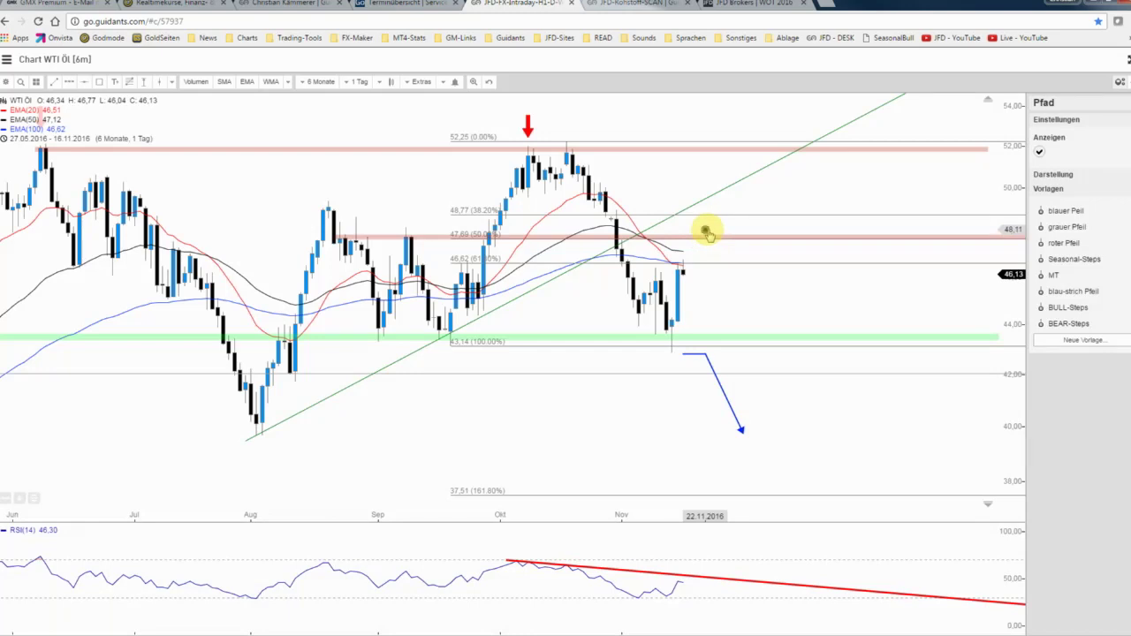
right_click(705, 231)
click(724, 284)
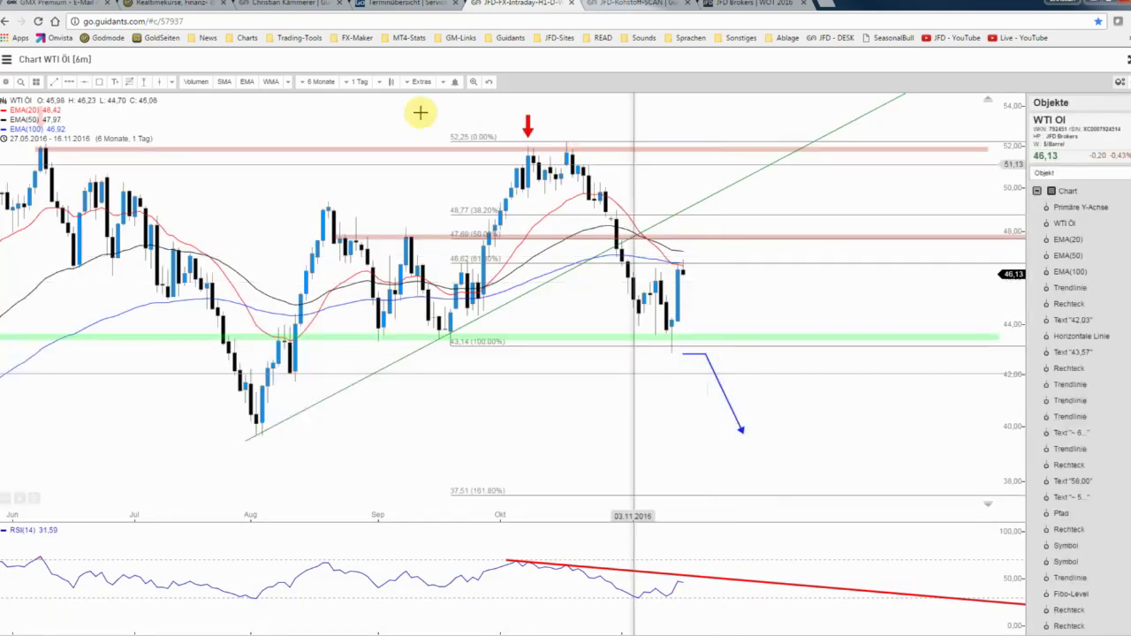
click(69, 83)
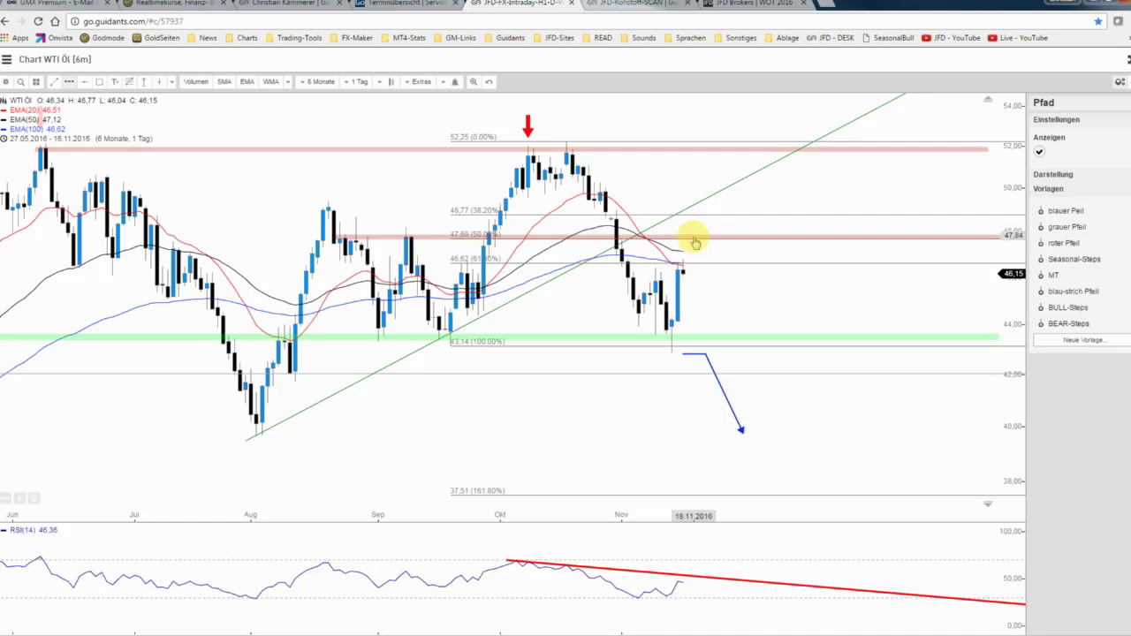
click(722, 232)
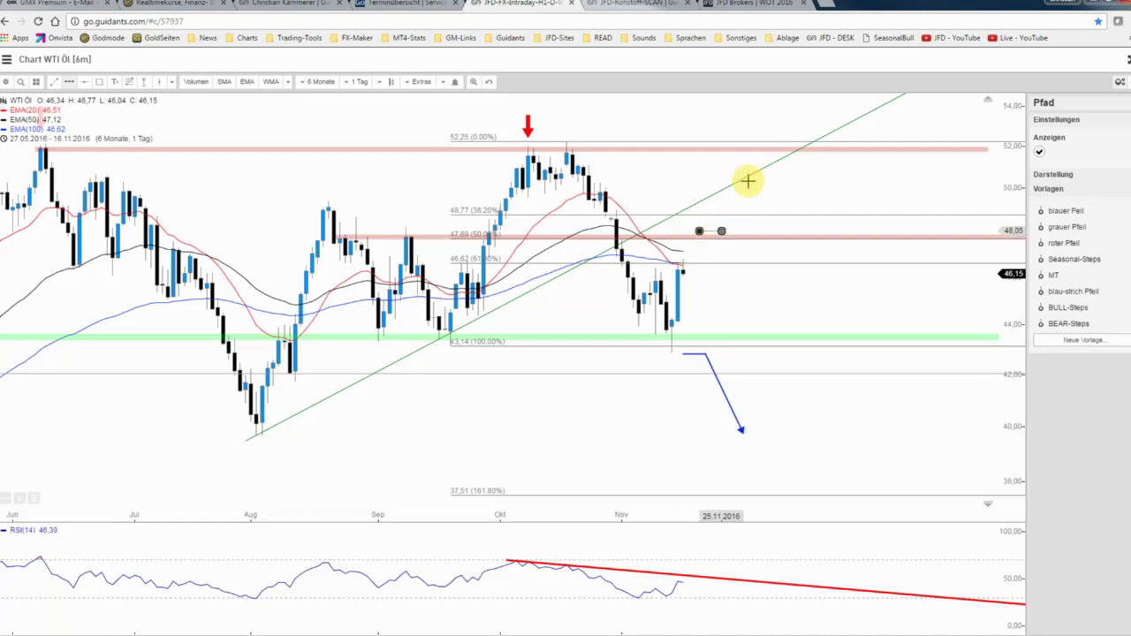
click(755, 141)
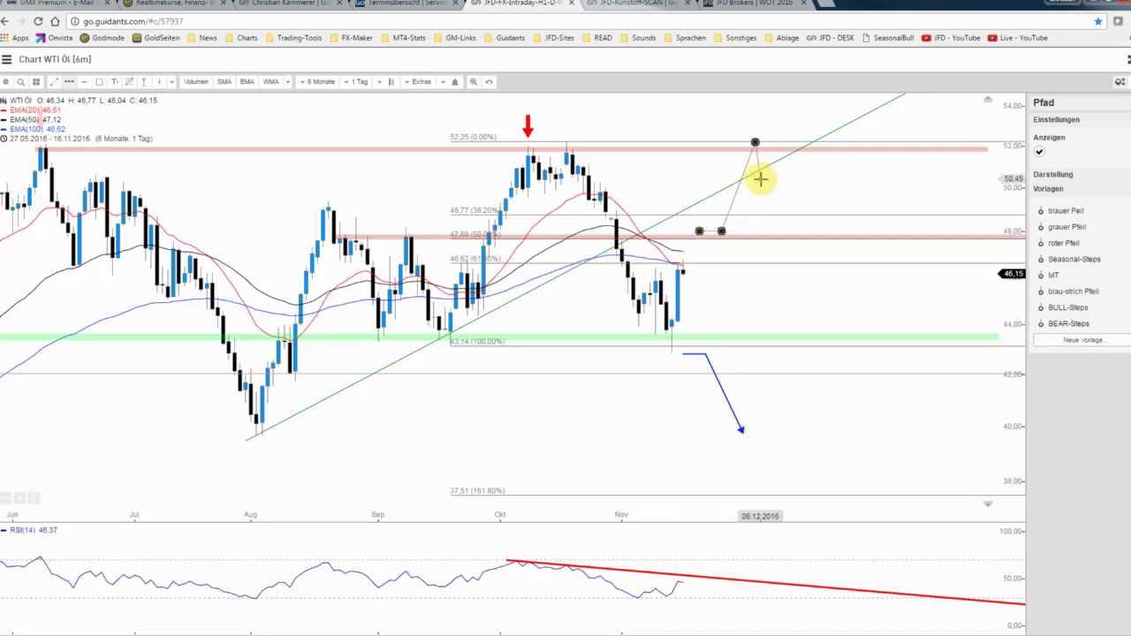
double_click(764, 173)
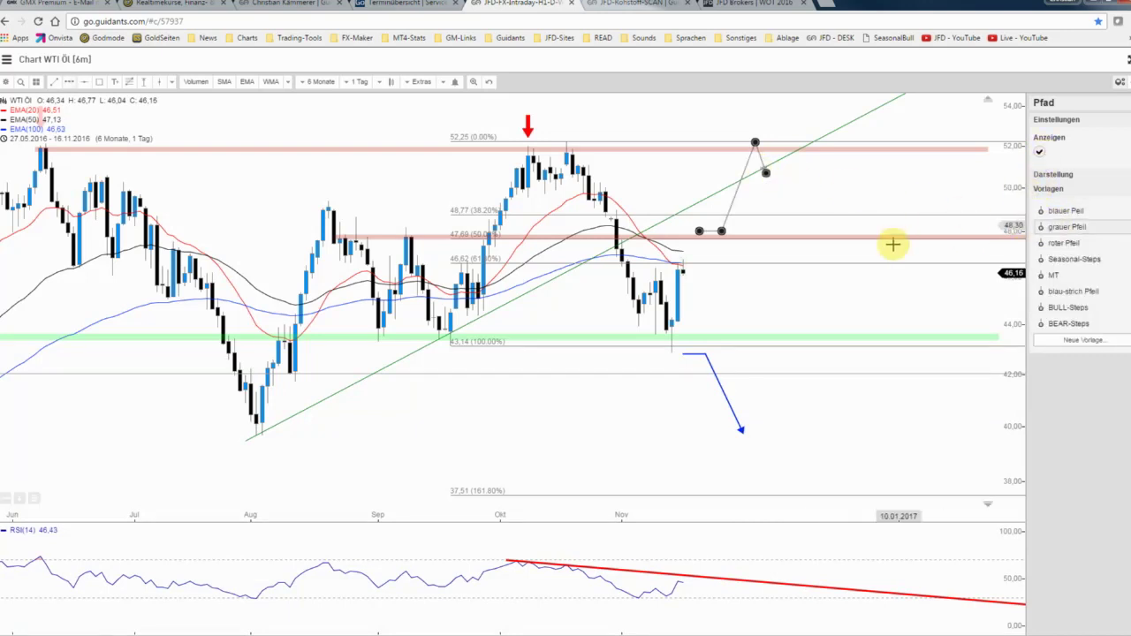
click(889, 195)
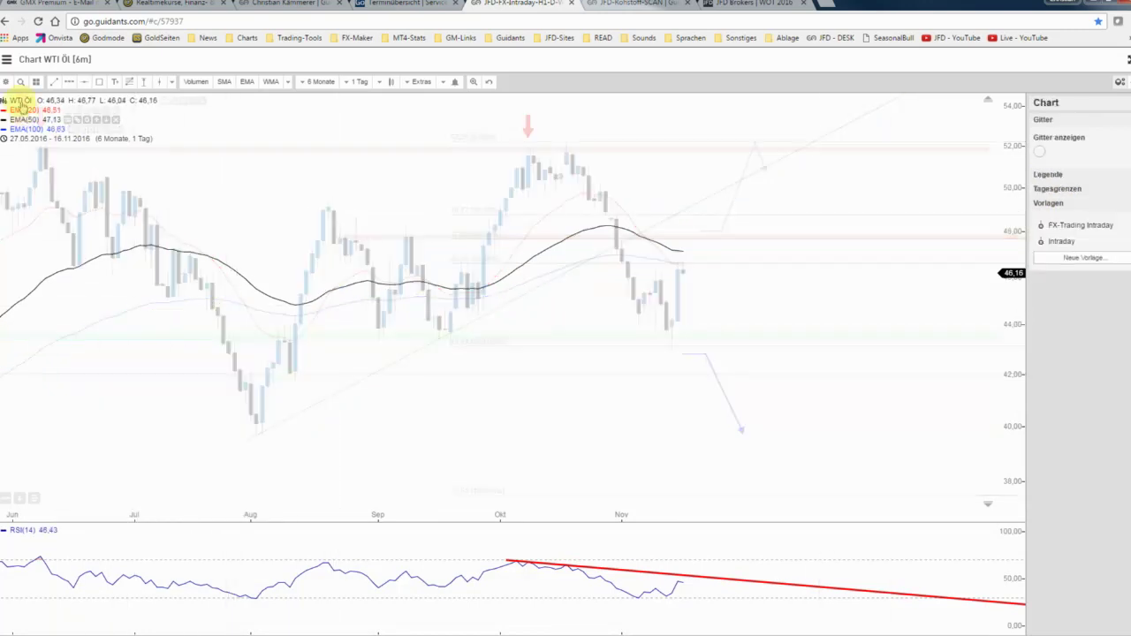
click(6, 82)
click(11, 107)
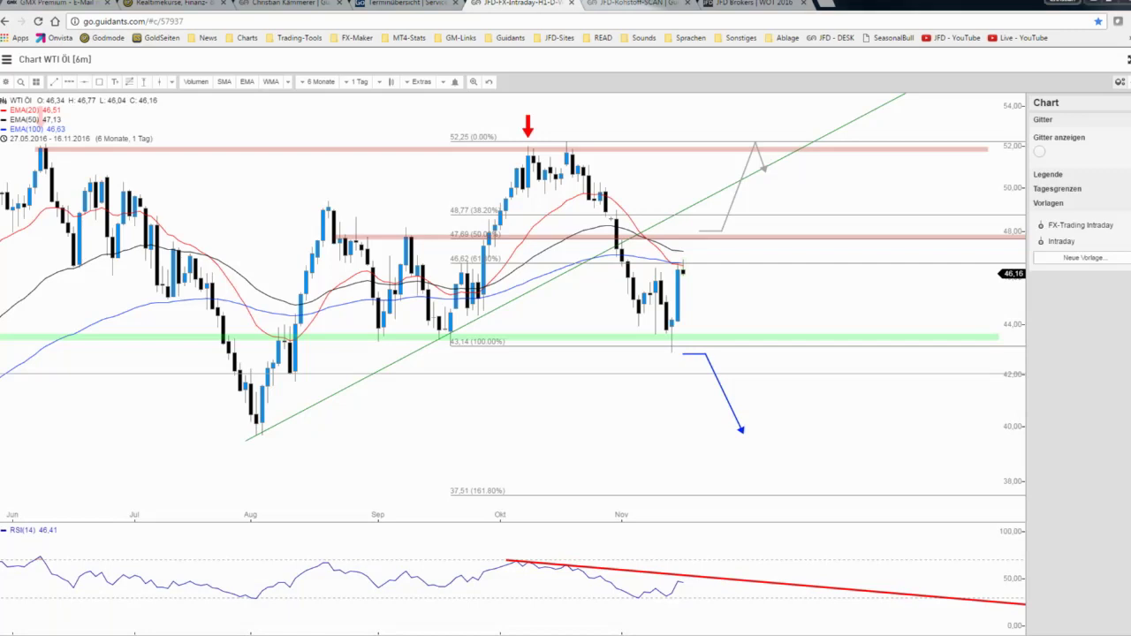
Close the seasonality window, nudge the blue arrow right, save, and restore the WTI chart.
drag(159, 315, 137, 318)
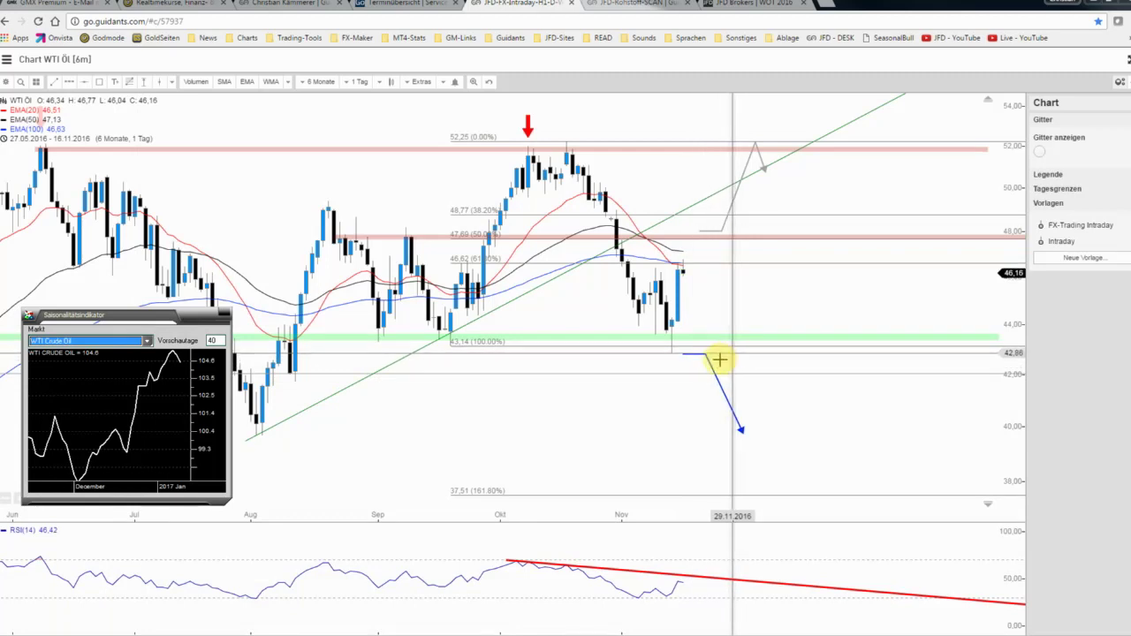
click(712, 369)
drag(713, 366, 724, 366)
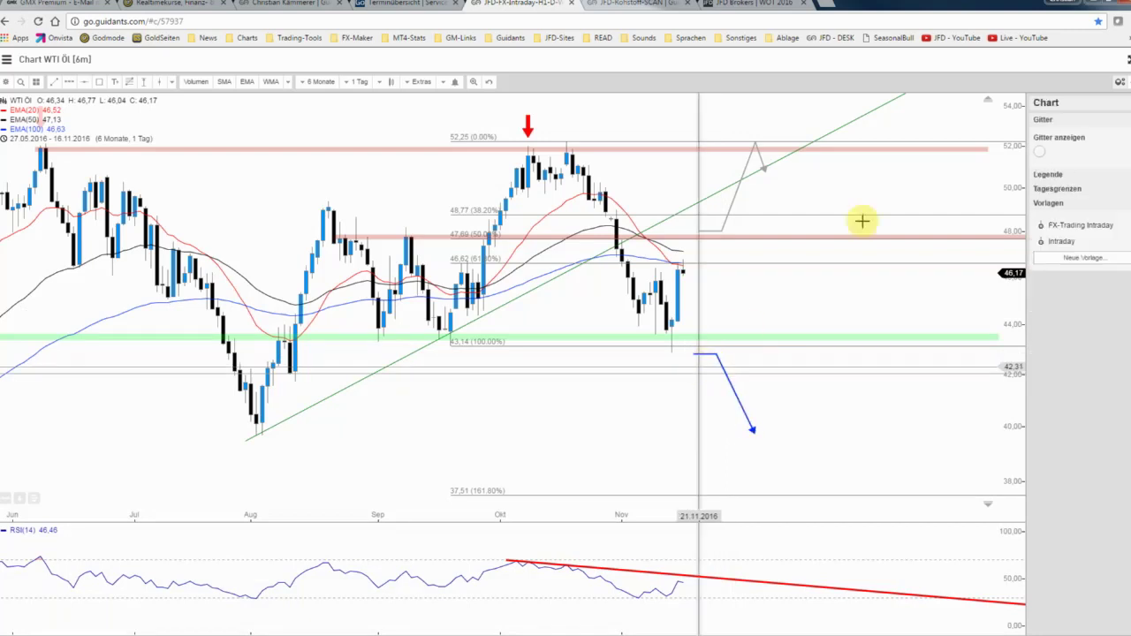
click(5, 82)
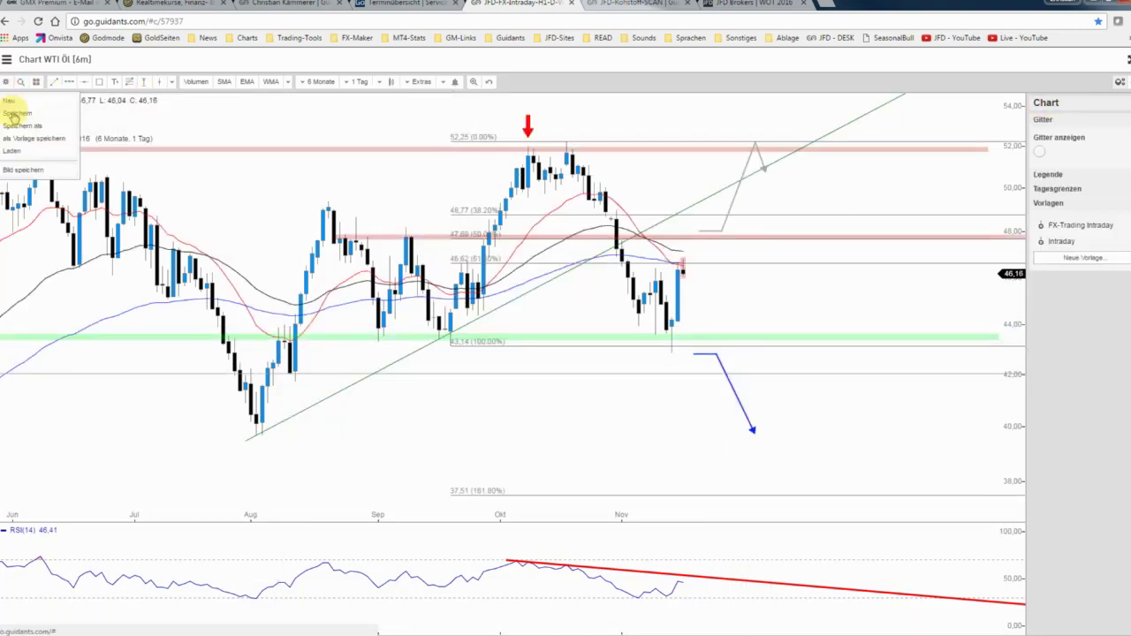
click(13, 113)
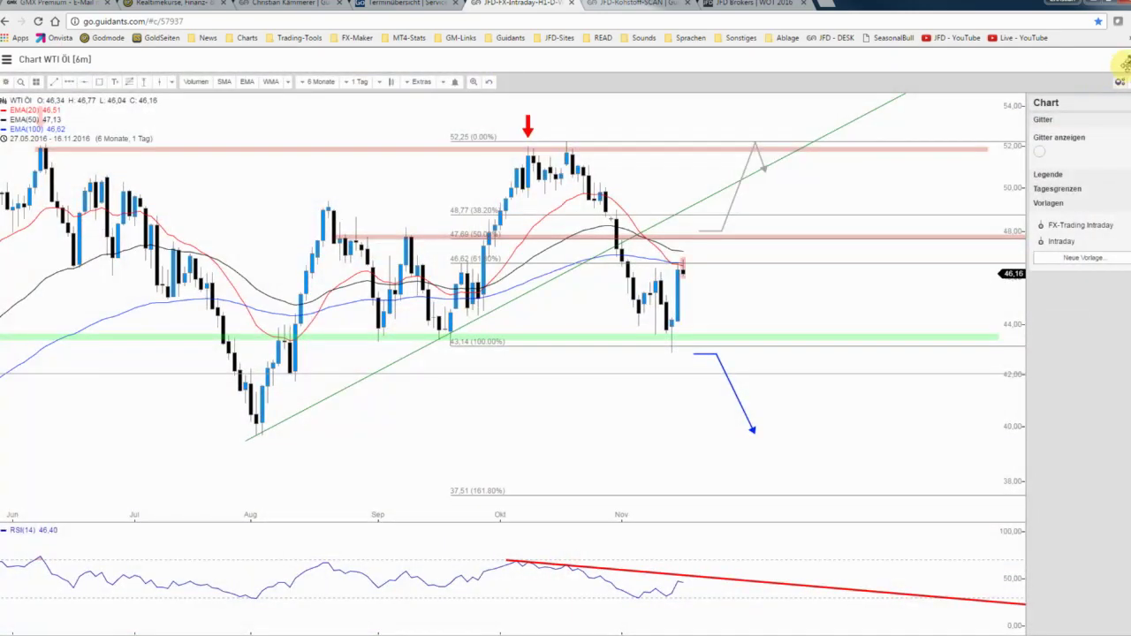
click(1127, 61)
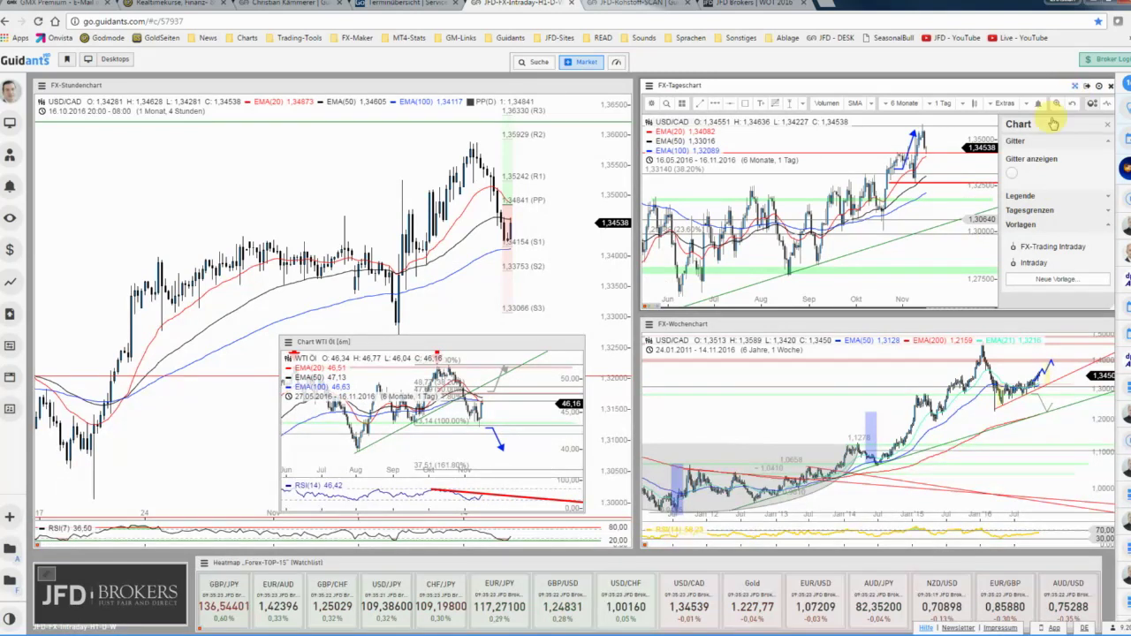
Delete the blue projected path from the USD/CAD daily chart, ending with the daily chart maximized.
click(1053, 123)
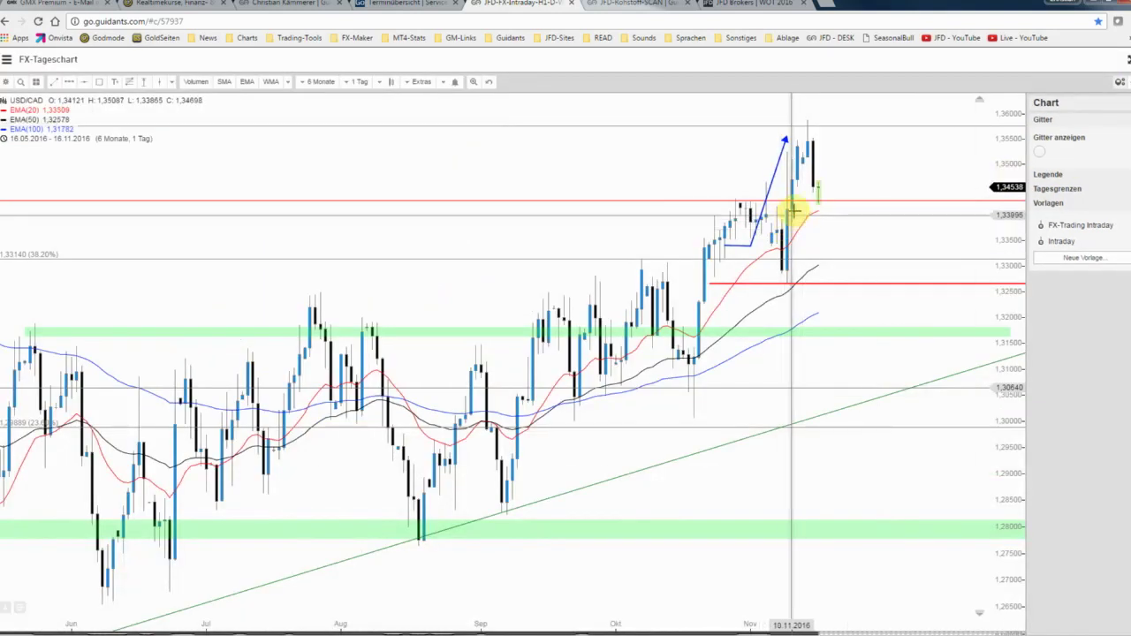
right_click(770, 174)
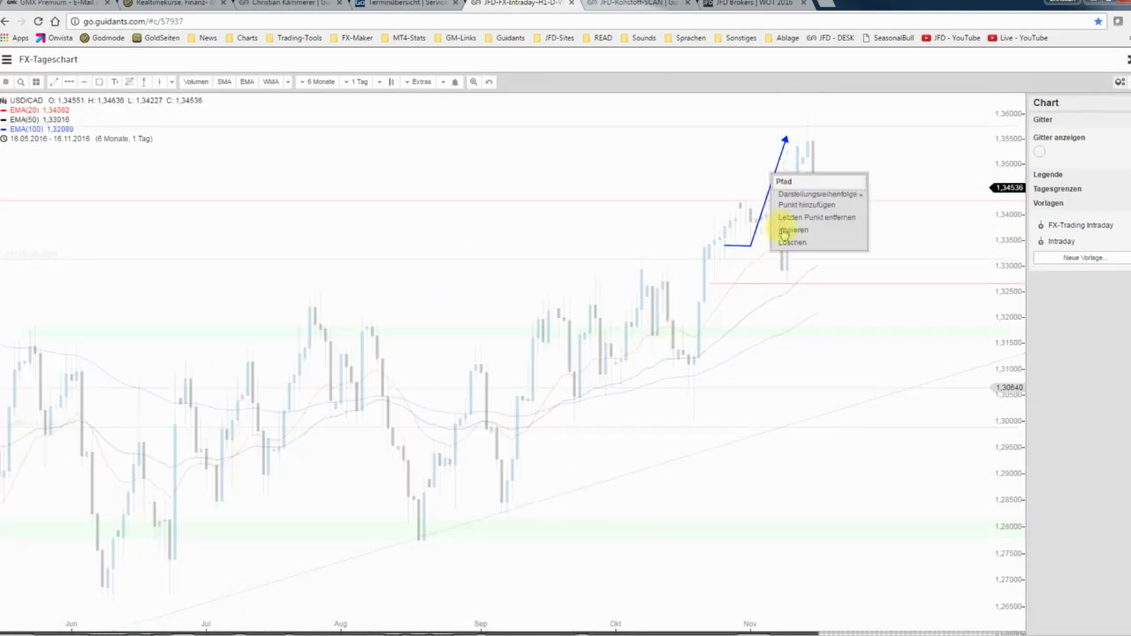
click(791, 242)
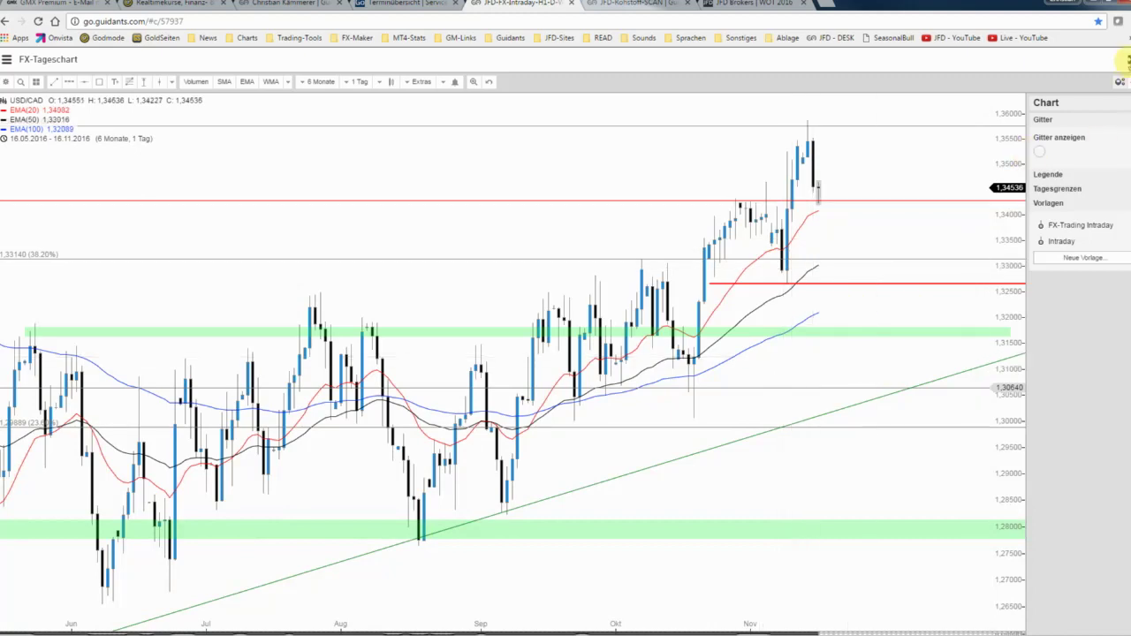
click(1124, 60)
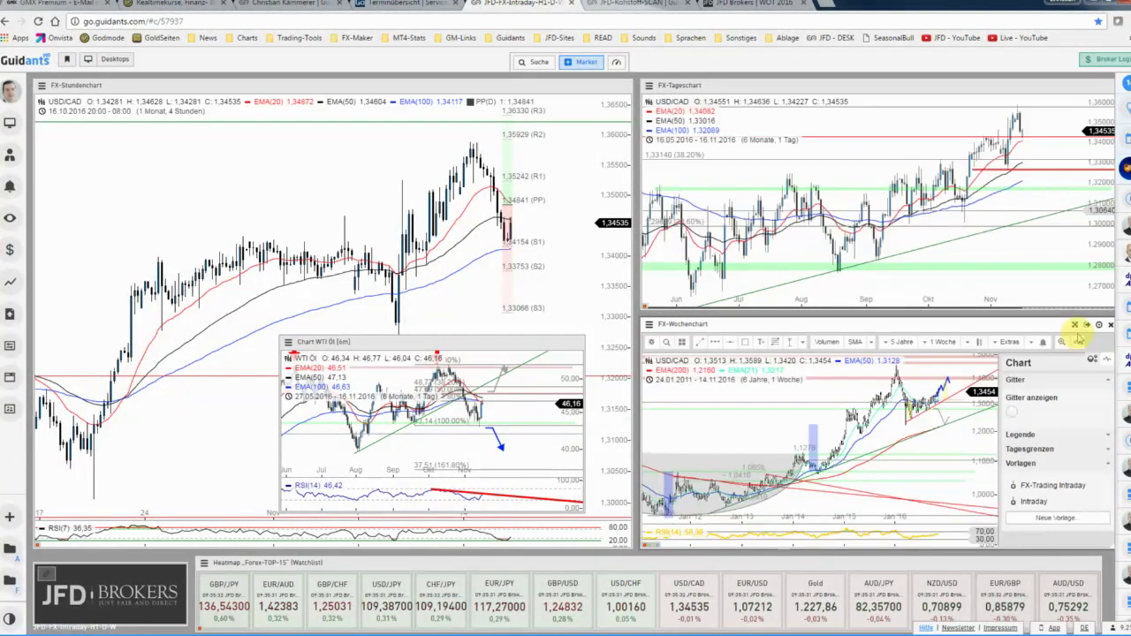
click(1075, 326)
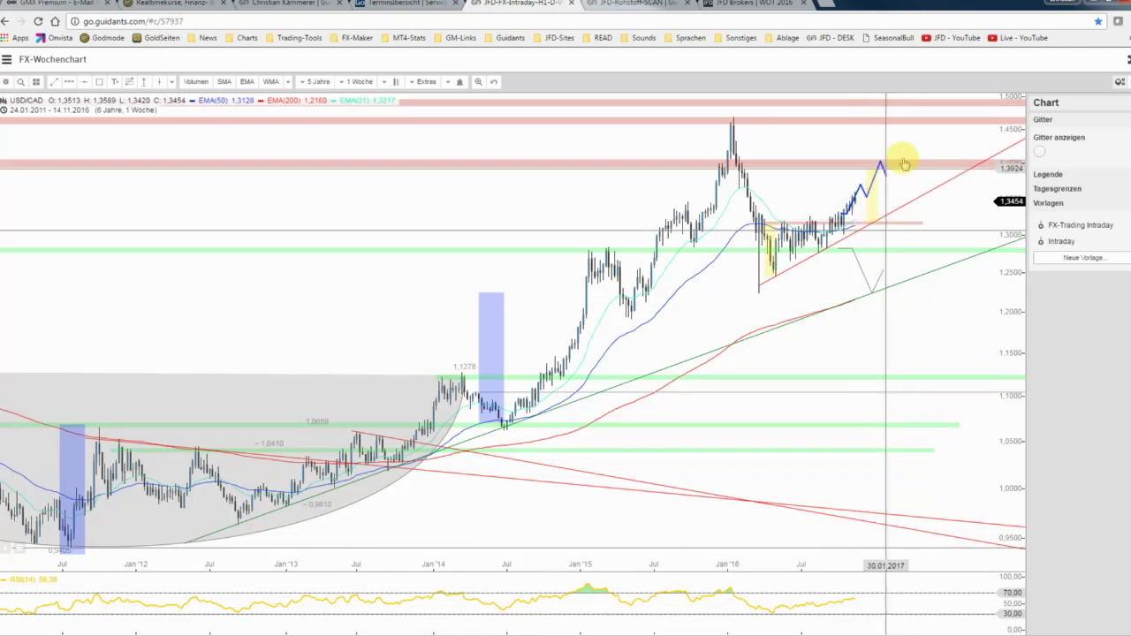
click(1098, 74)
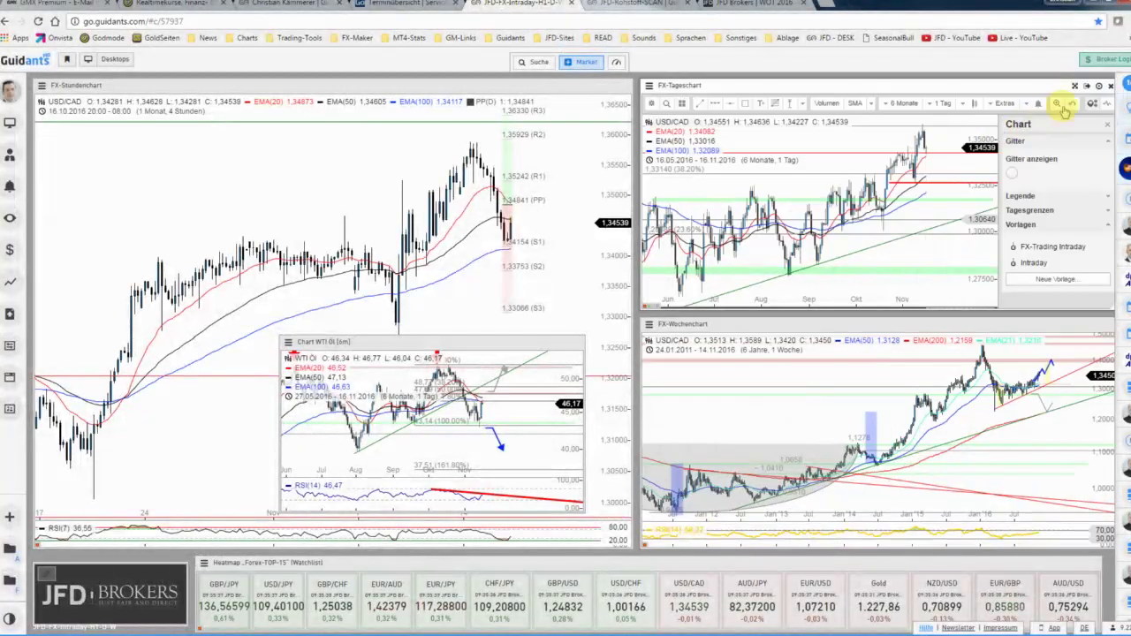
click(1077, 88)
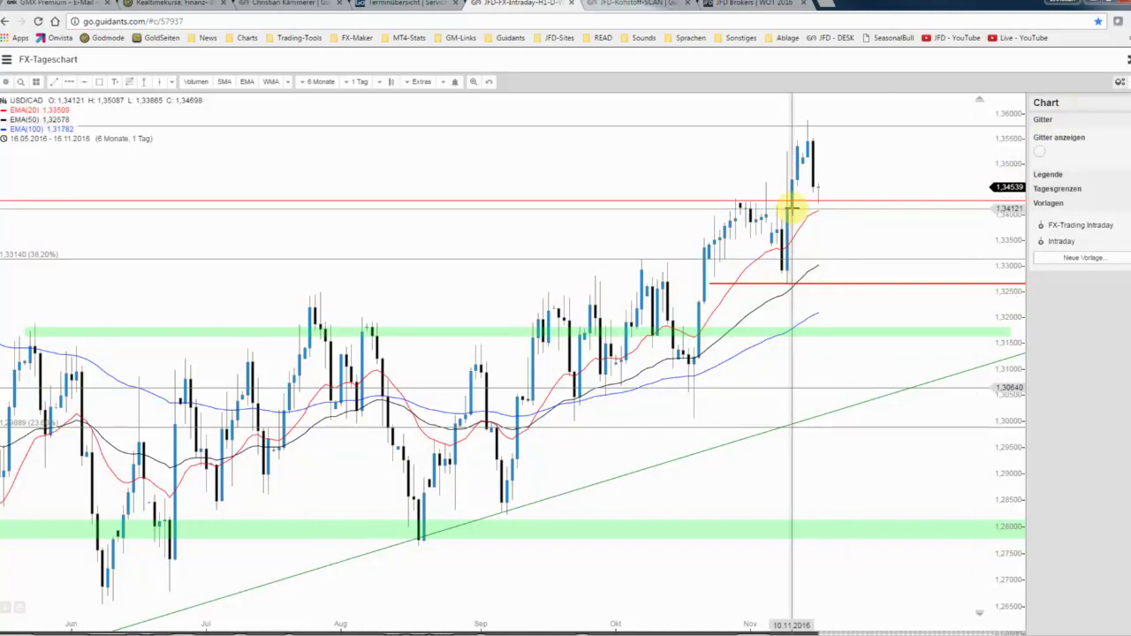
Lower the red horizontal line on the USD/CAD daily chart to 1.32612.
scroll(804, 216, up, 2)
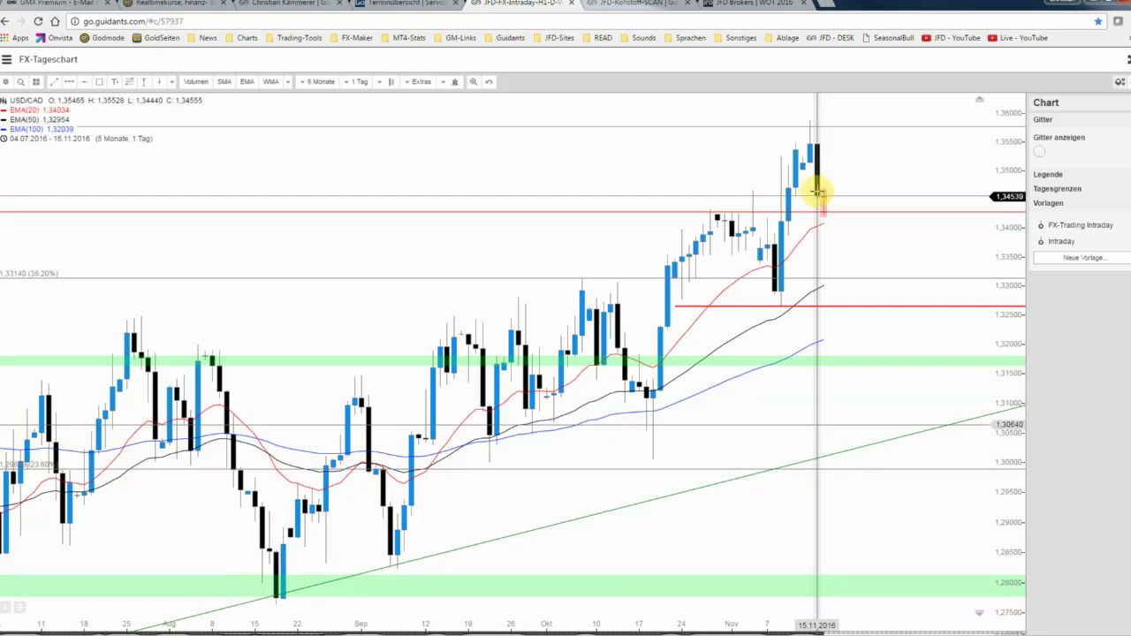
click(818, 192)
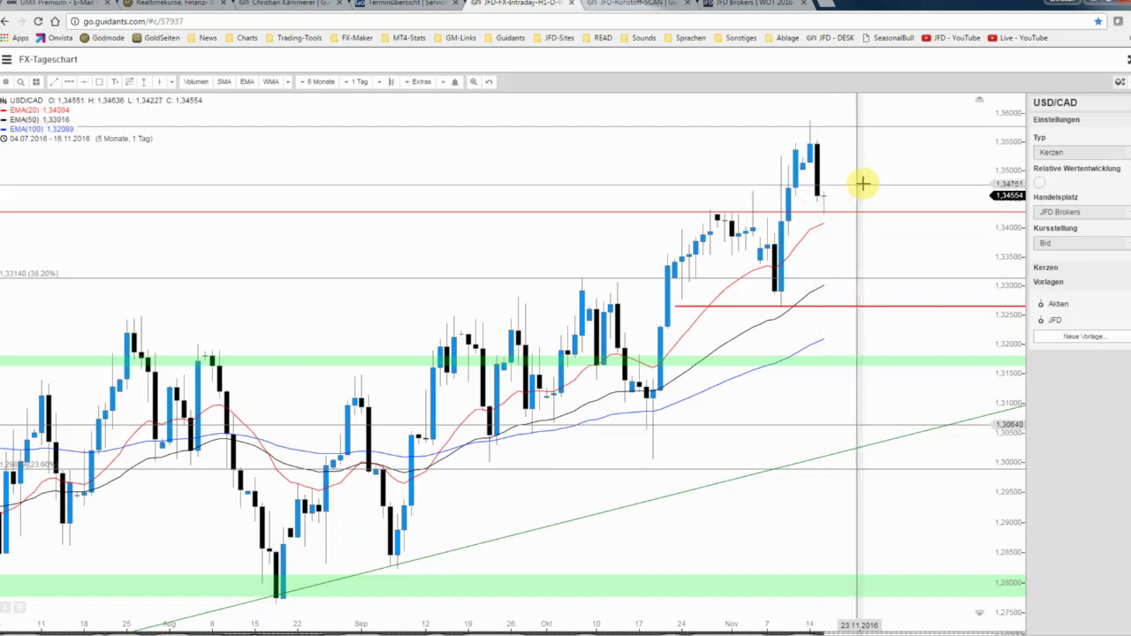
scroll(862, 183, down, 1)
scroll(862, 183, down, 1)
scroll(862, 183, down, 1)
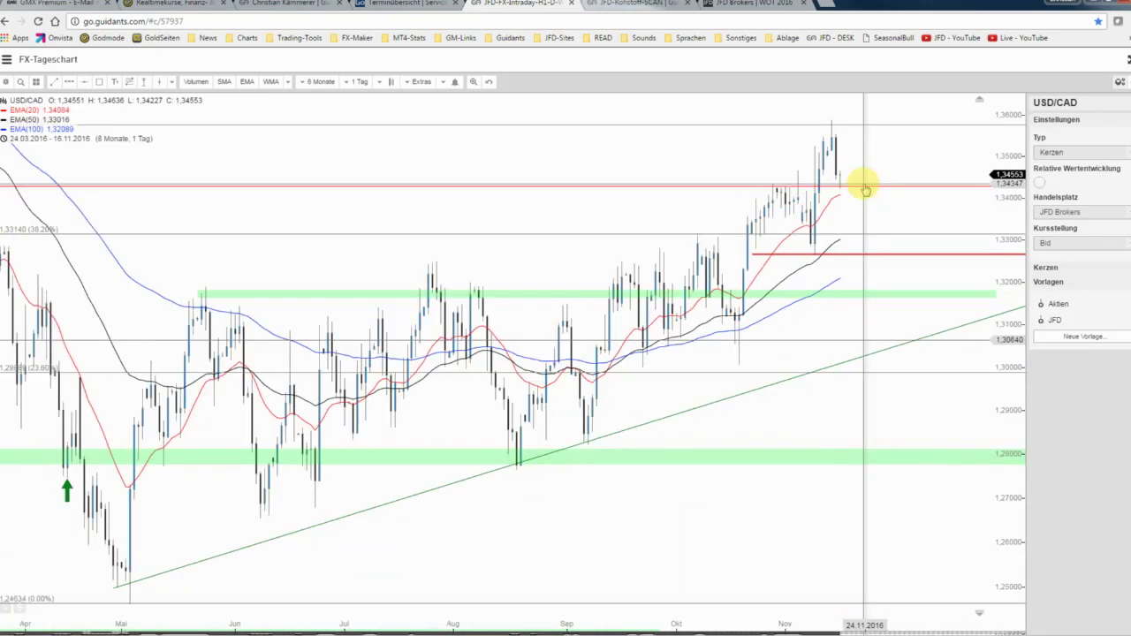
scroll(863, 182, down, 1)
scroll(889, 257, up, 1)
scroll(890, 257, up, 1)
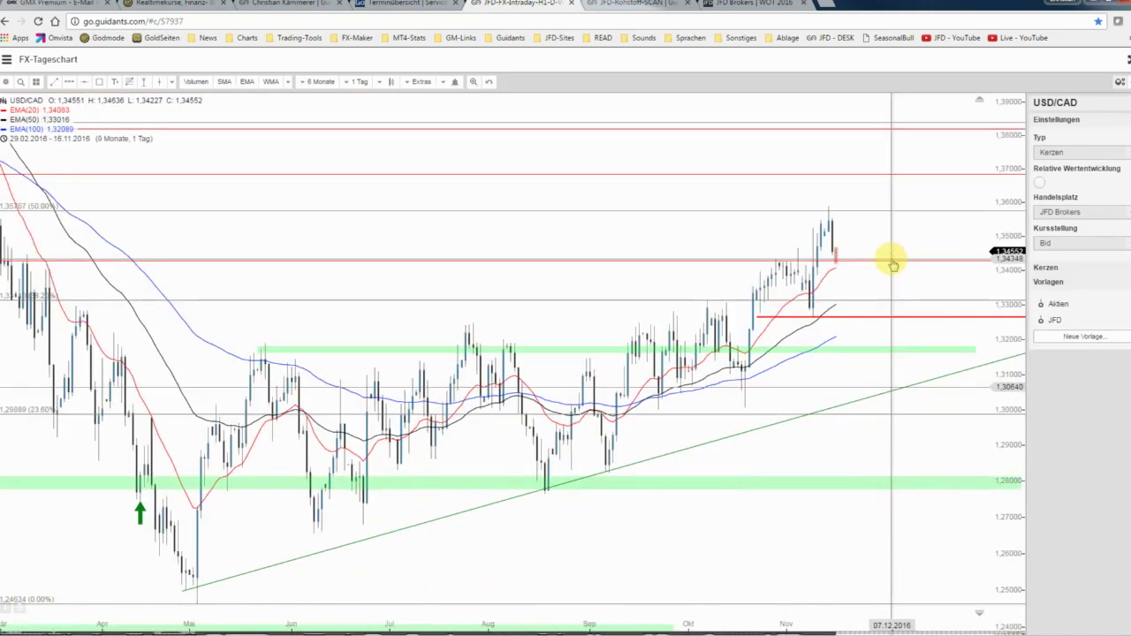
scroll(890, 257, up, 1)
click(781, 258)
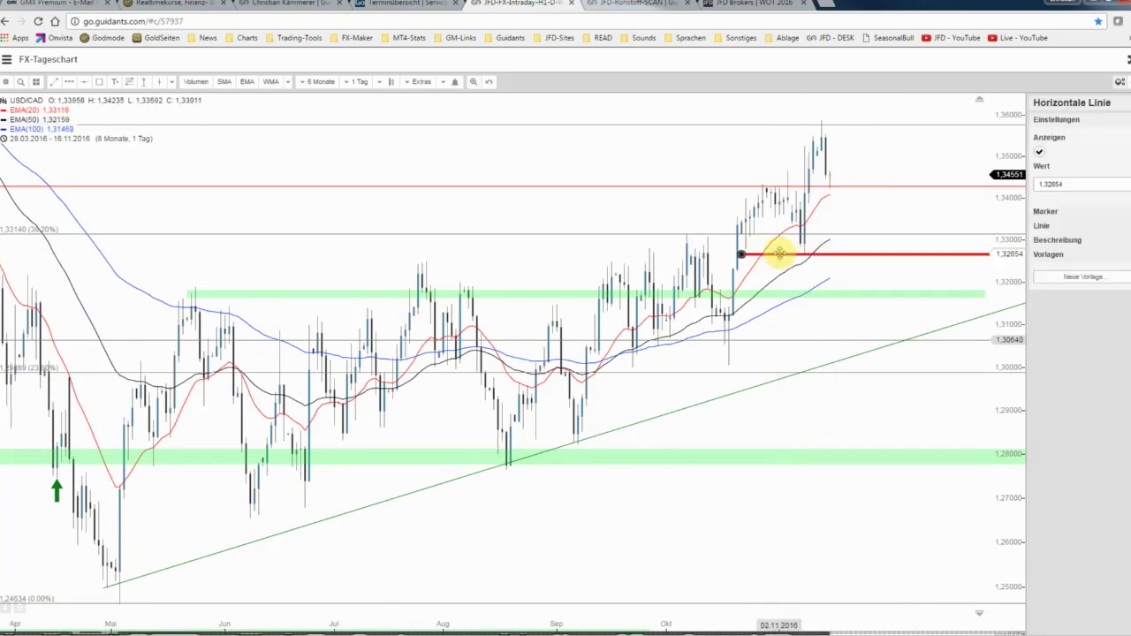
drag(795, 254, 851, 255)
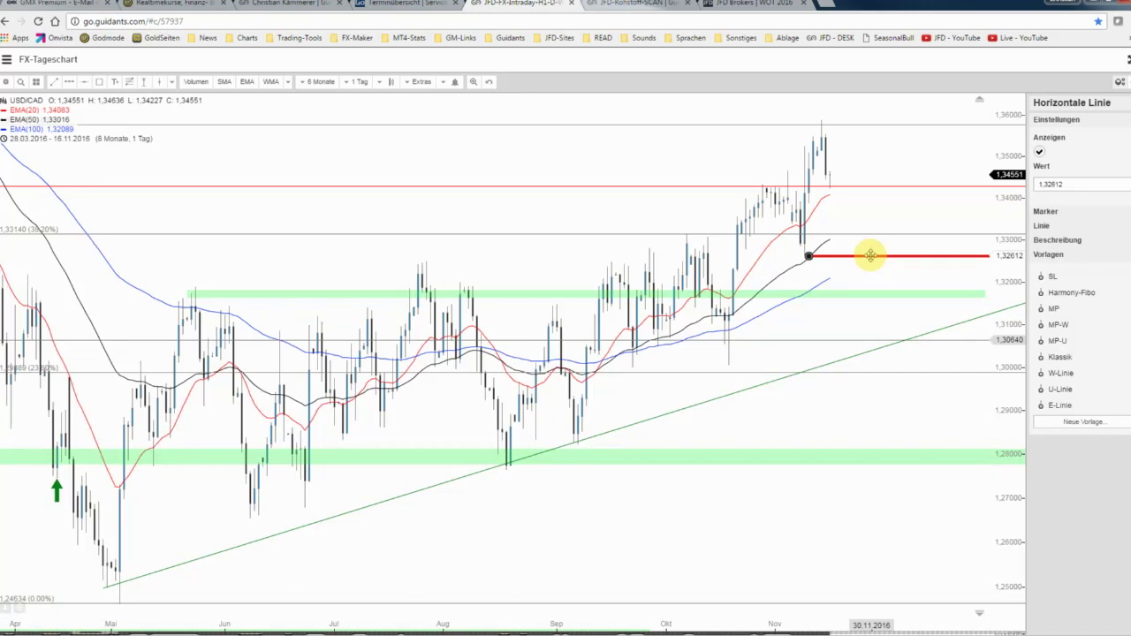
click(869, 245)
Draw a rectangle zone around the 1.3314 level and make it green.
scroll(862, 194, up, 1)
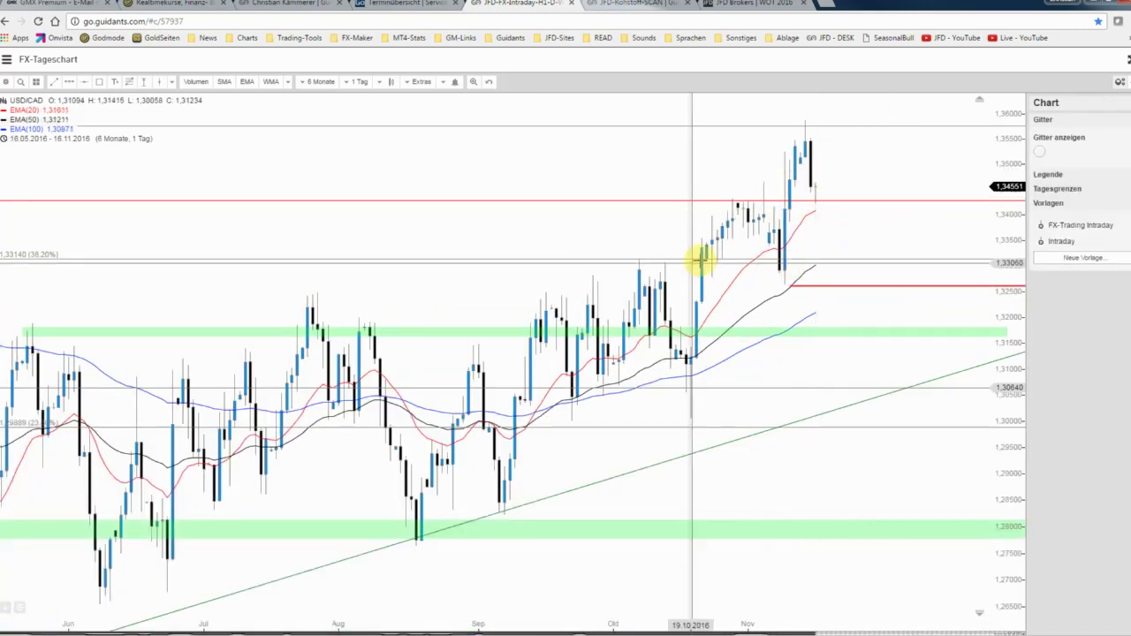
scroll(699, 259, down, 1)
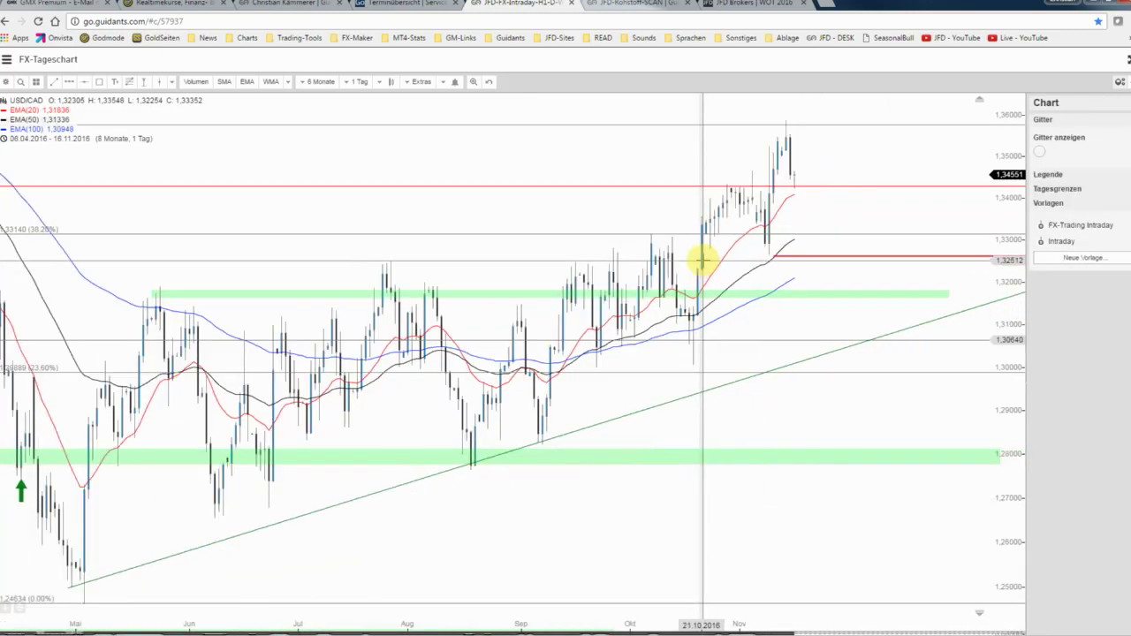
click(100, 82)
drag(642, 229, 1017, 239)
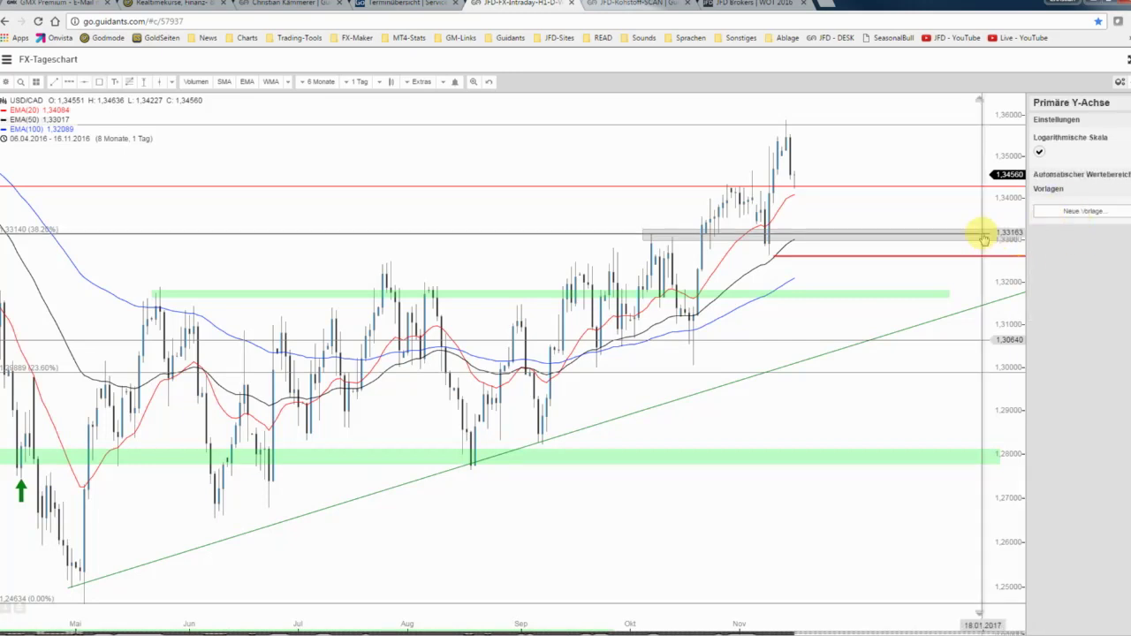
click(968, 239)
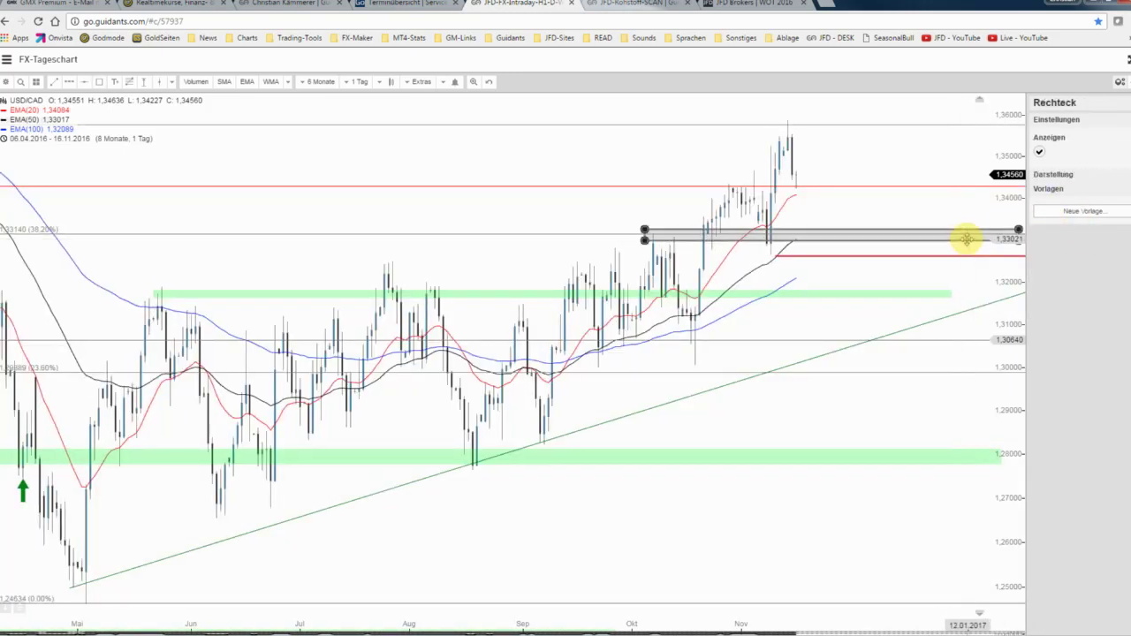
click(1067, 211)
click(908, 215)
Rescale the price axis to show 1.24–1.39.
scroll(908, 215, up, 2)
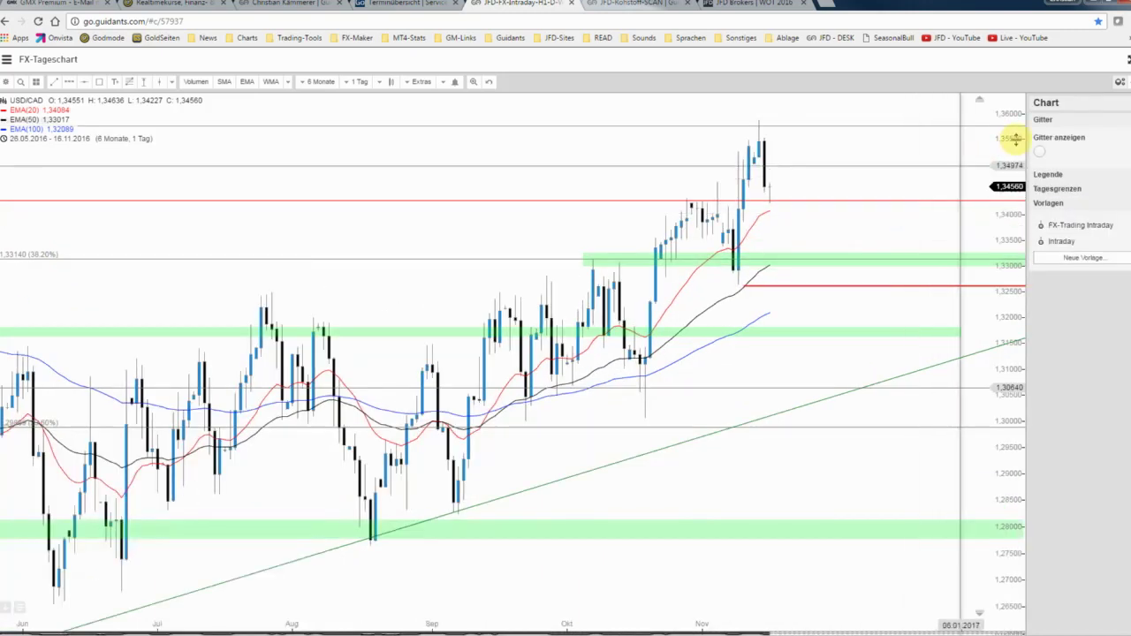
drag(1012, 141, 1012, 262)
scroll(856, 233, up, 1)
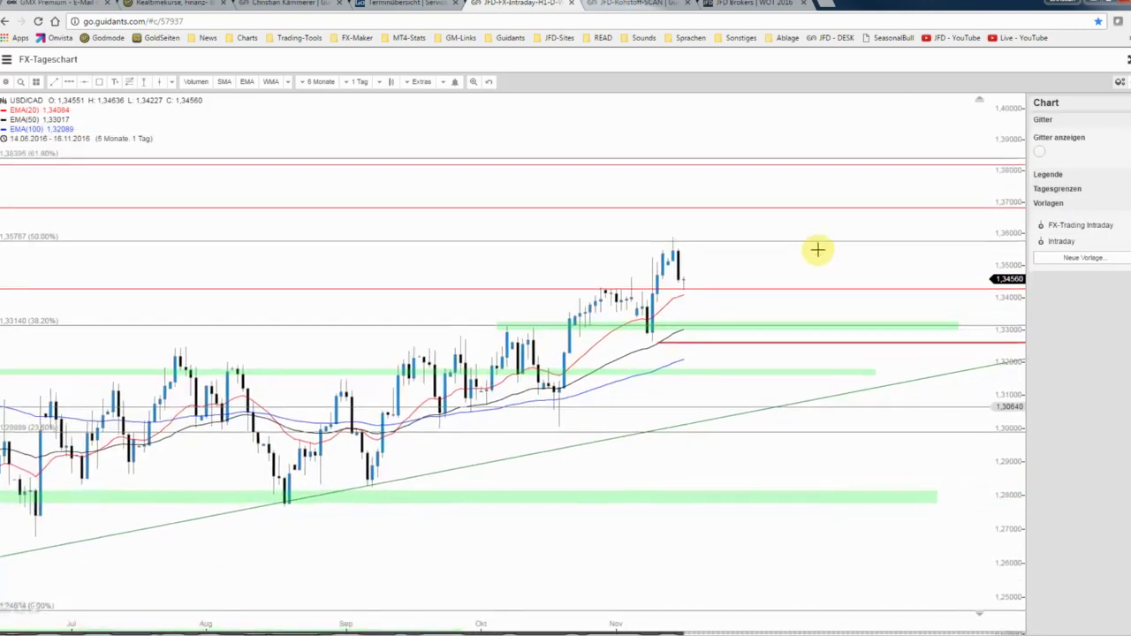
click(82, 81)
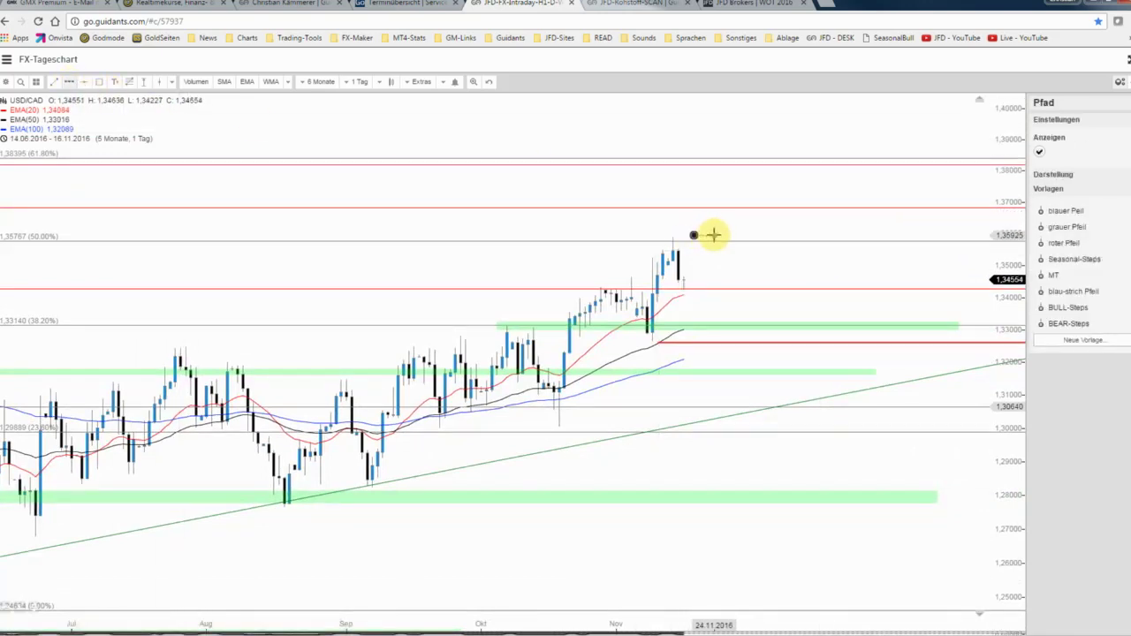
Draw a path from near 1.359 up to about 1.39 and style it as a blue dashed arrow.
click(714, 235)
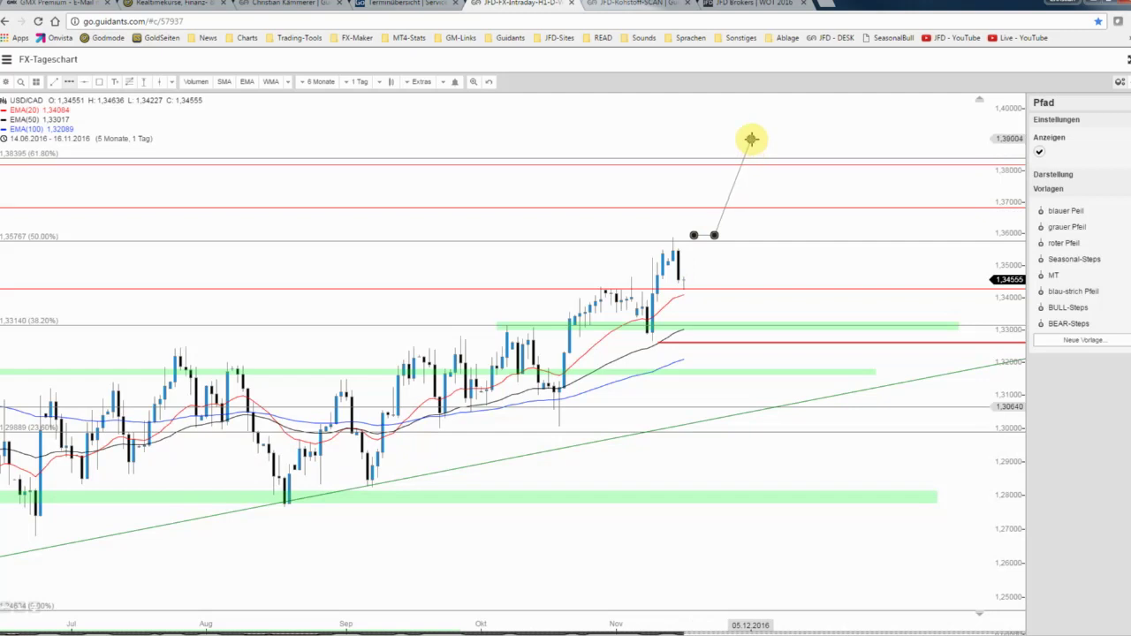
click(751, 138)
key(Escape)
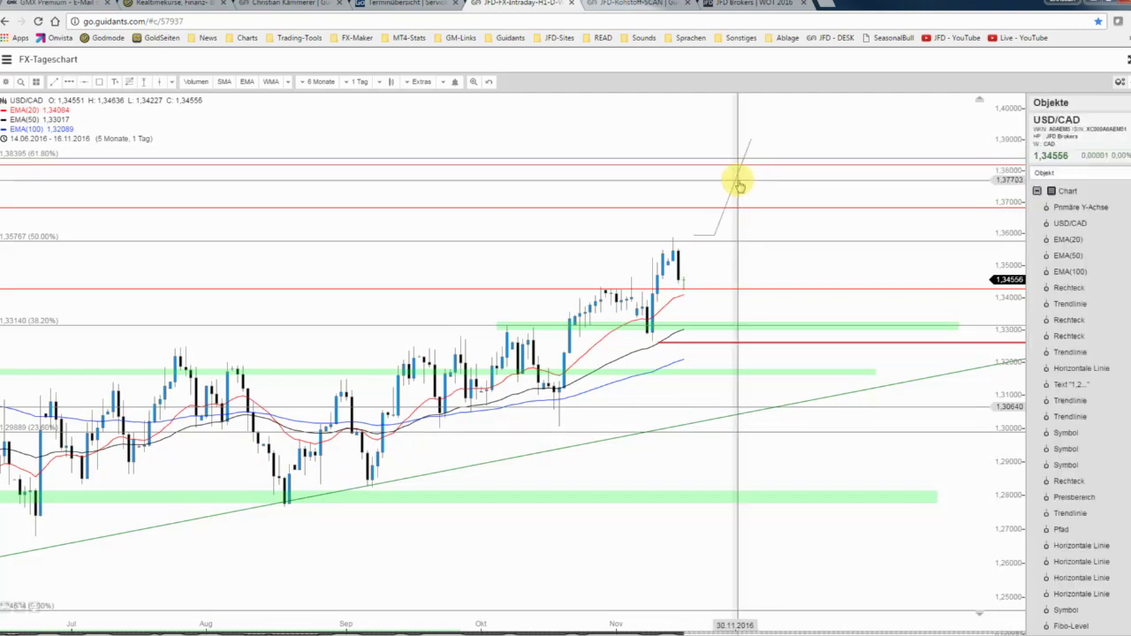
click(738, 186)
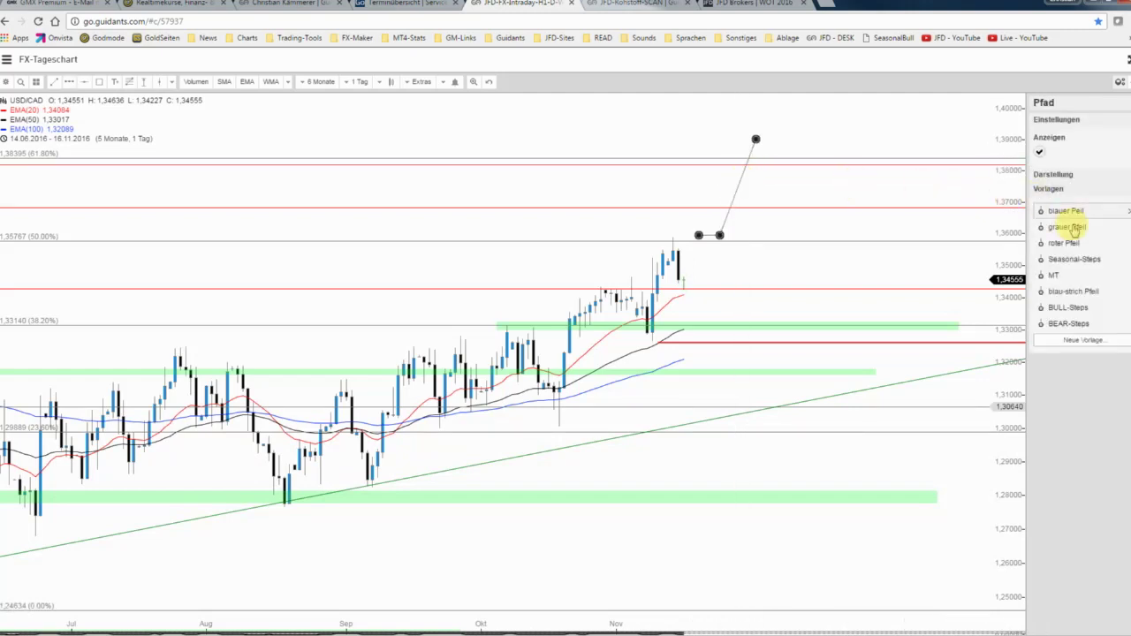
click(1070, 292)
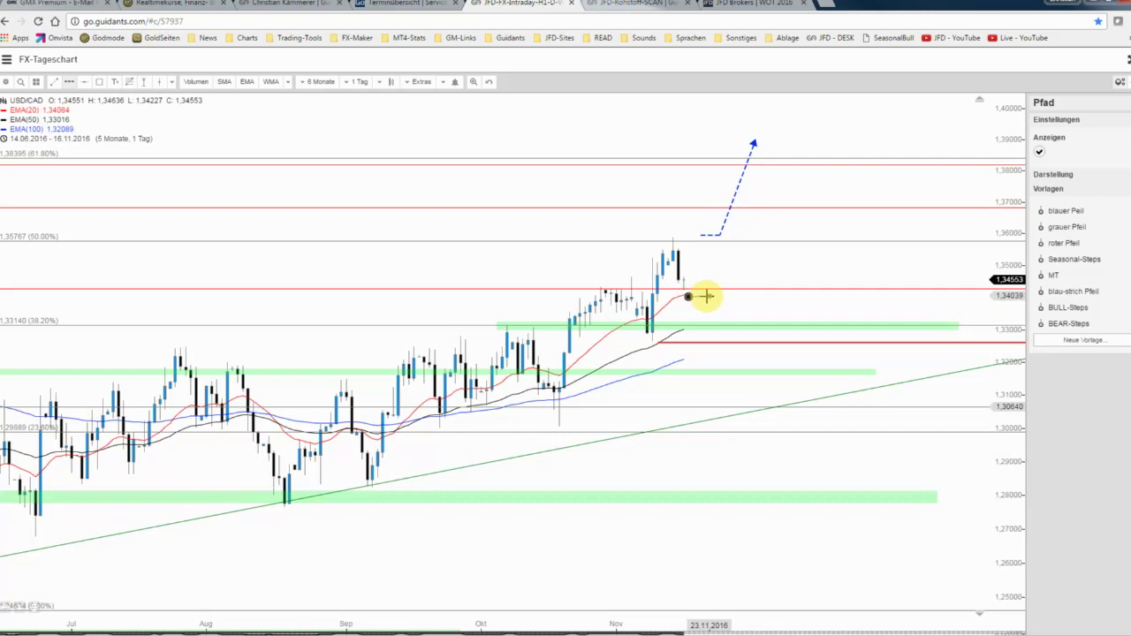
Draw a solid blue arrow path dipping near 1.34, then climbing toward 1.376.
click(705, 296)
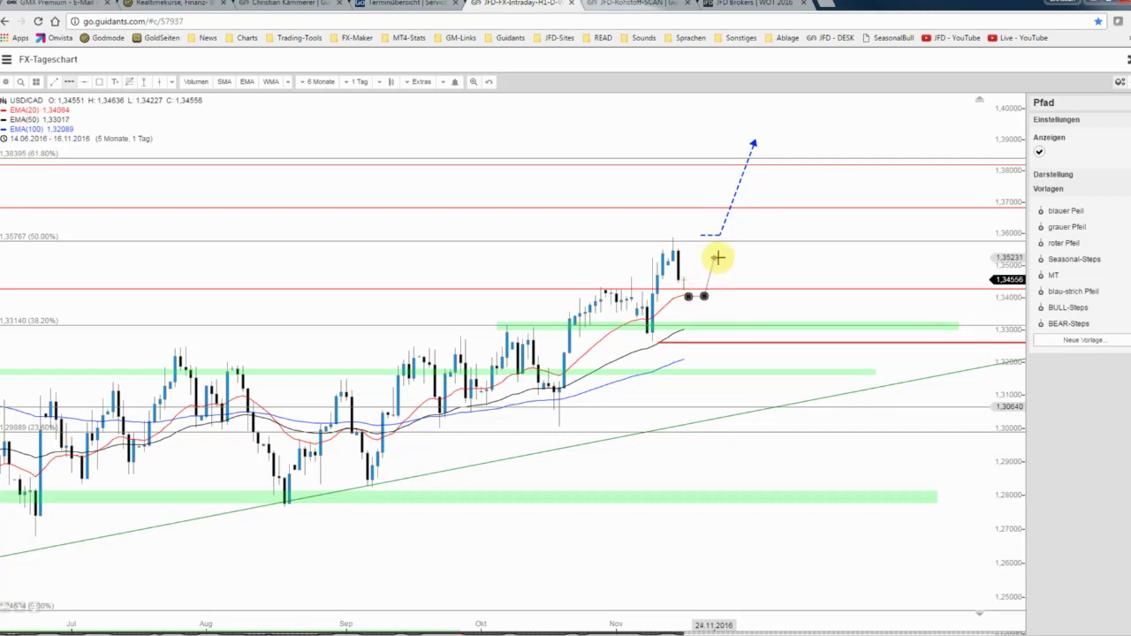
click(719, 259)
click(735, 289)
double_click(771, 184)
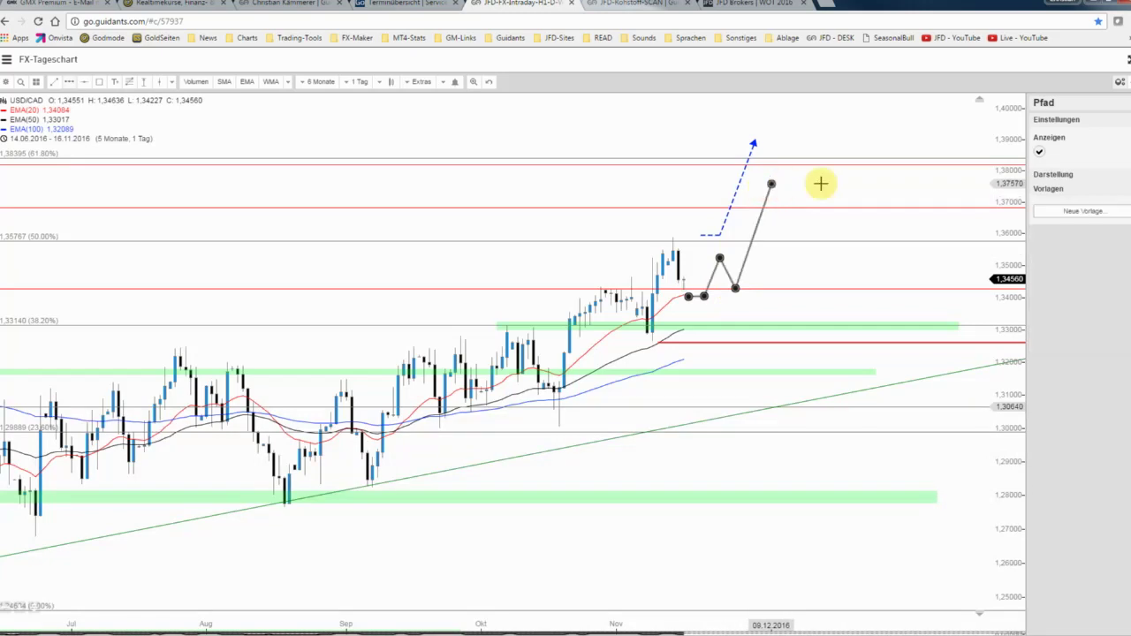
click(1065, 211)
click(825, 262)
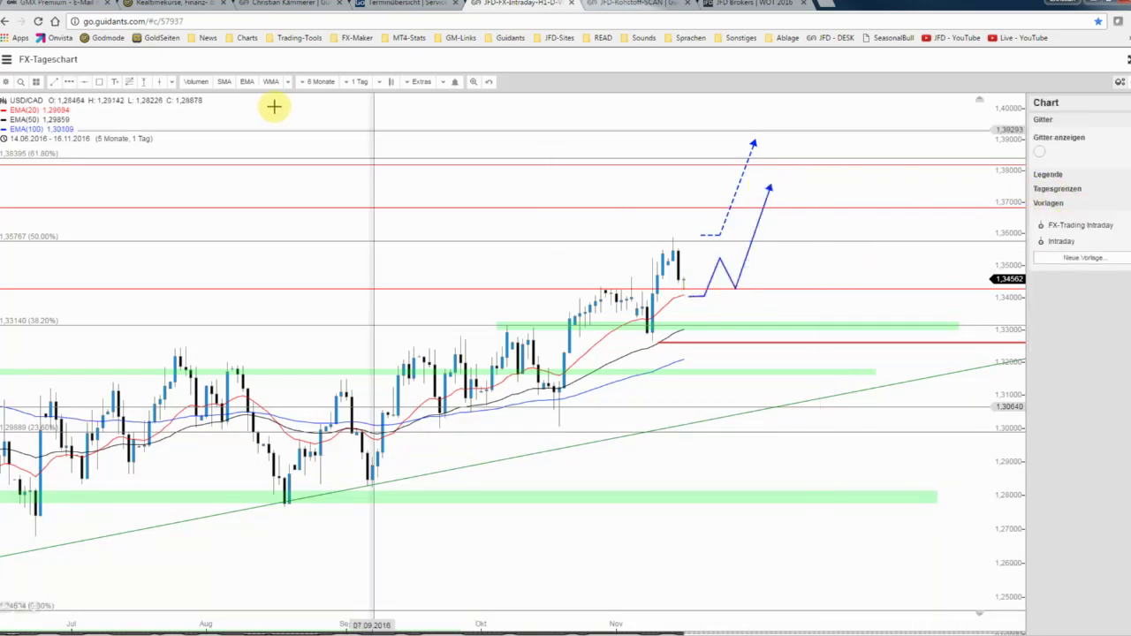
click(80, 85)
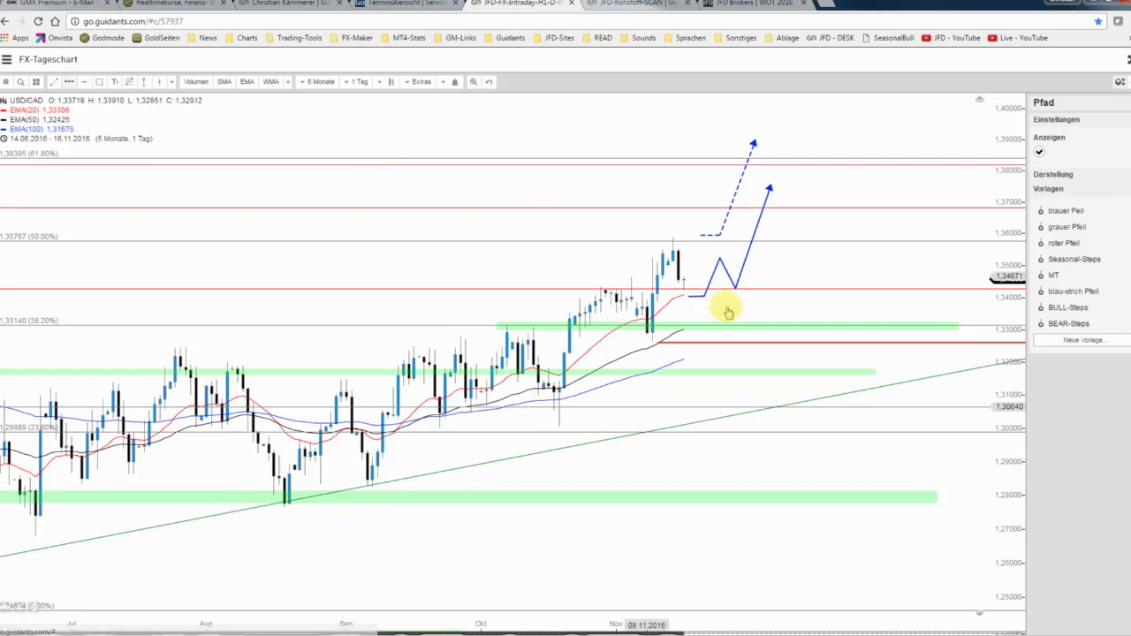
Draw a path along the red line near 1.3258, down to about 1.2990, then bouncing upward.
click(693, 346)
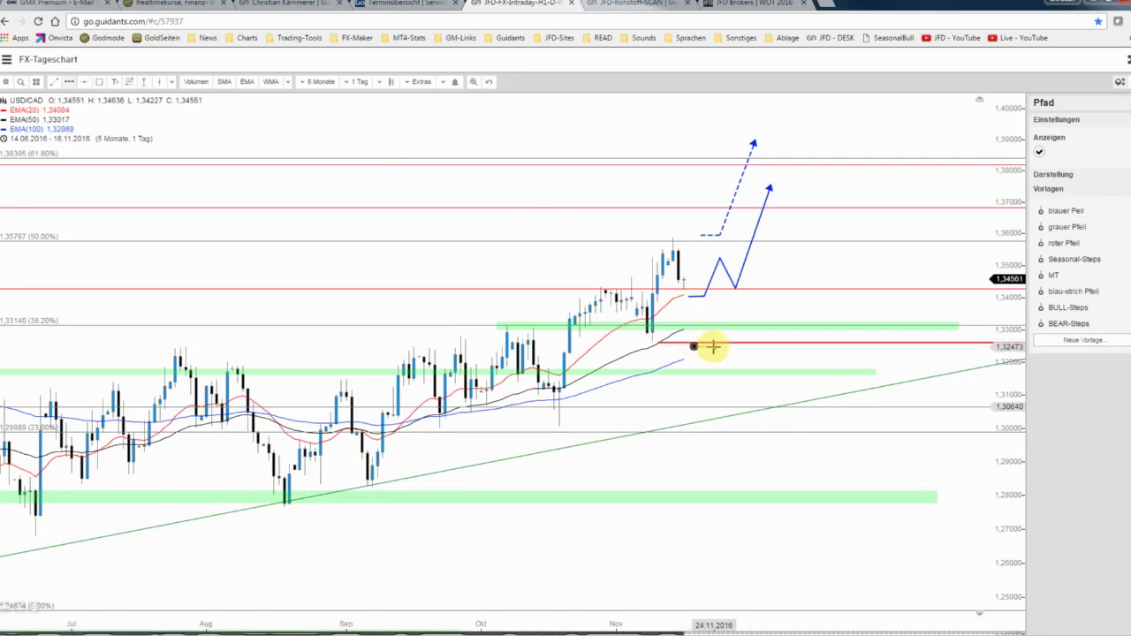
click(714, 346)
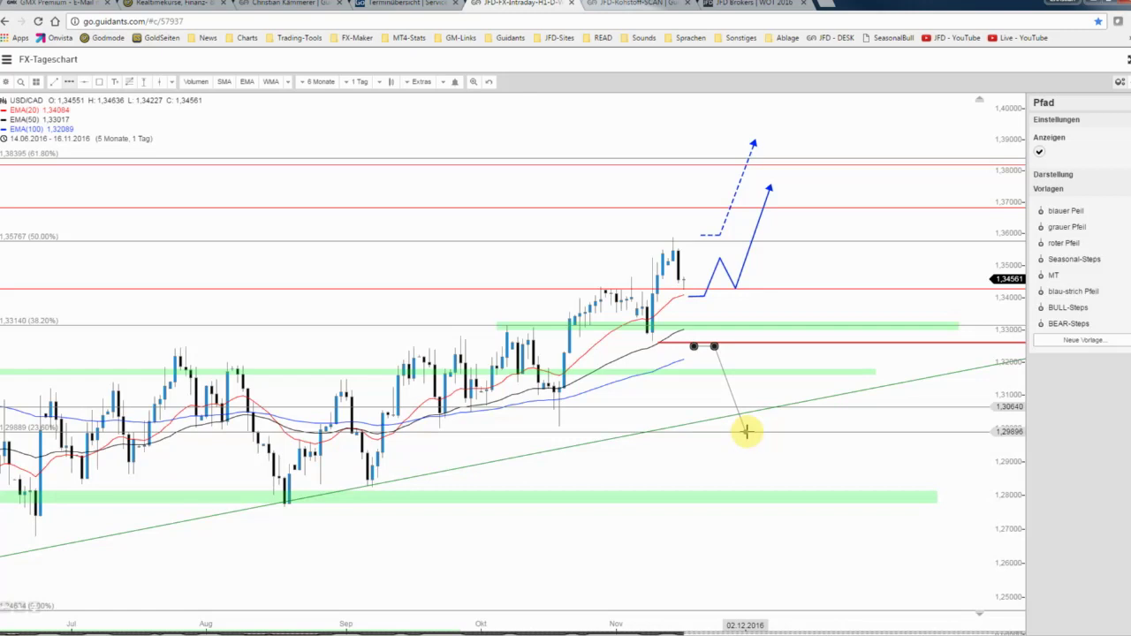
click(745, 431)
double_click(762, 383)
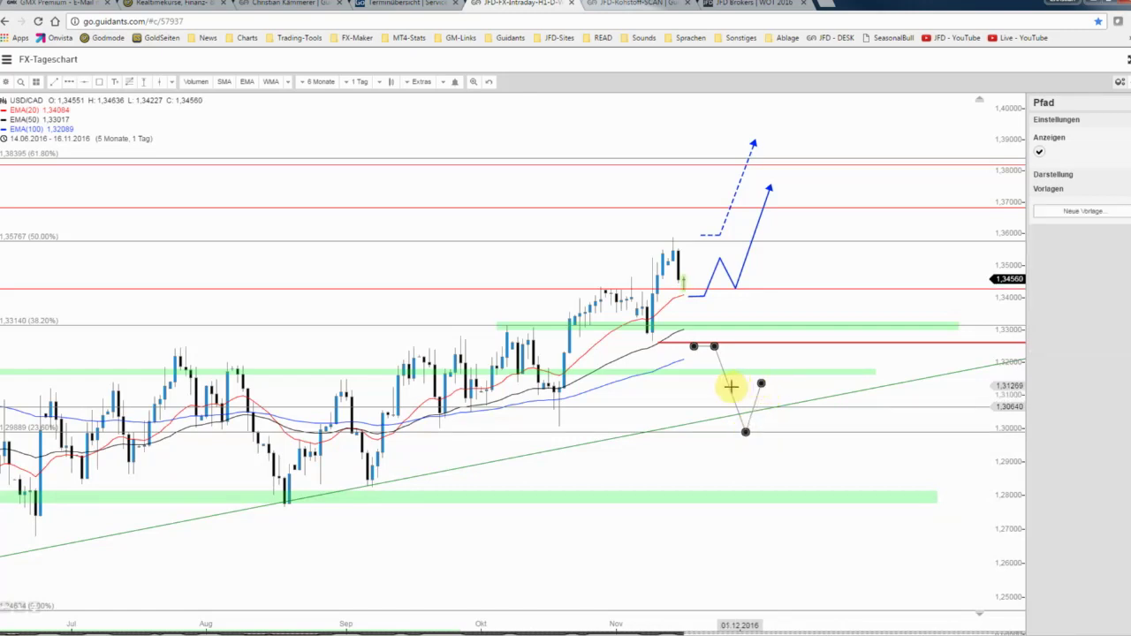
Restyle the new path as the grey bearish 'grauer Pfeil' arrow.
click(730, 389)
click(733, 393)
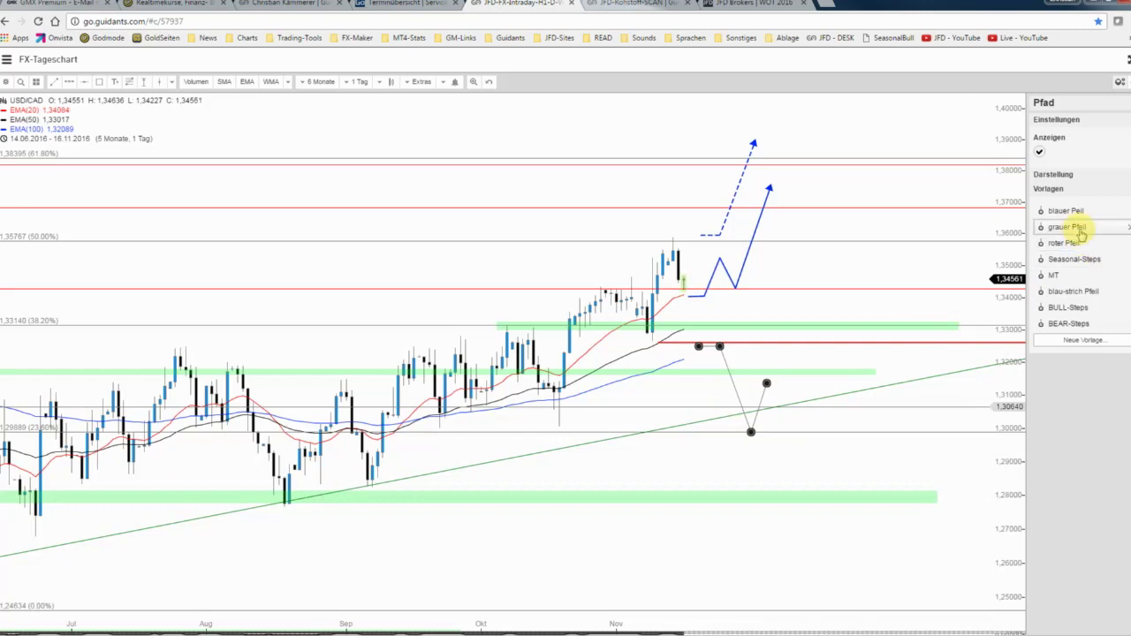
click(1050, 174)
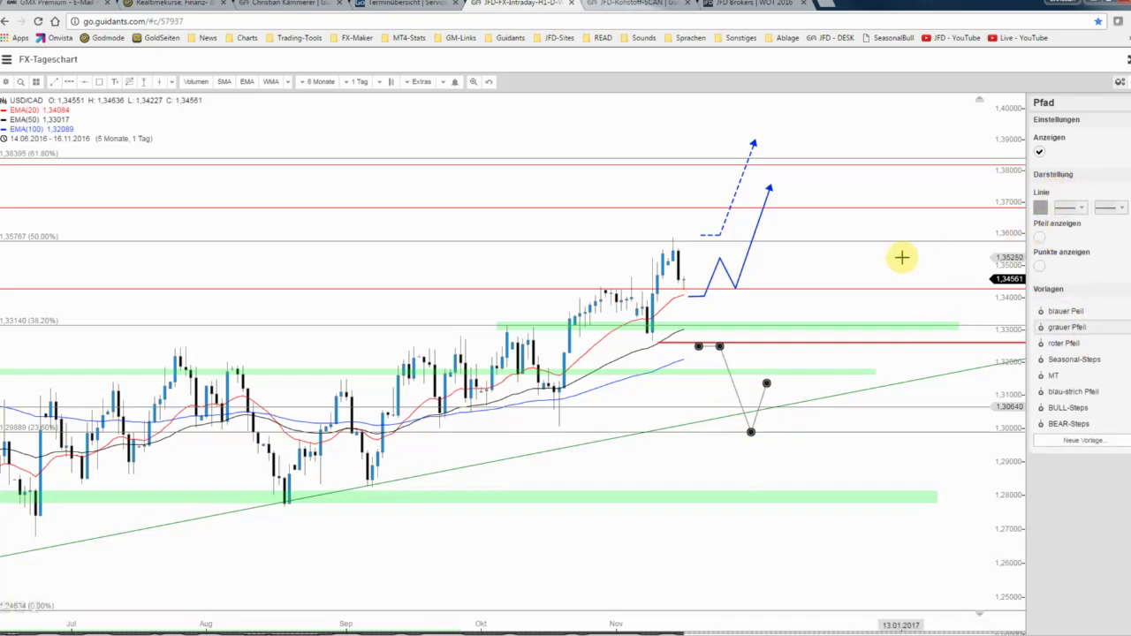
click(902, 256)
click(7, 82)
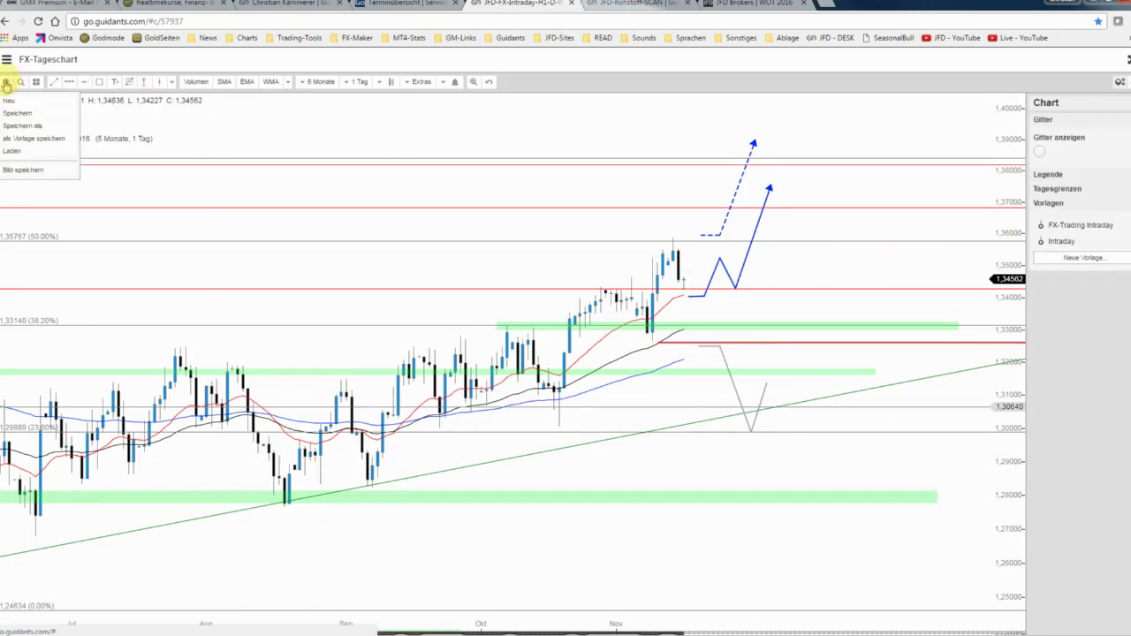
click(10, 114)
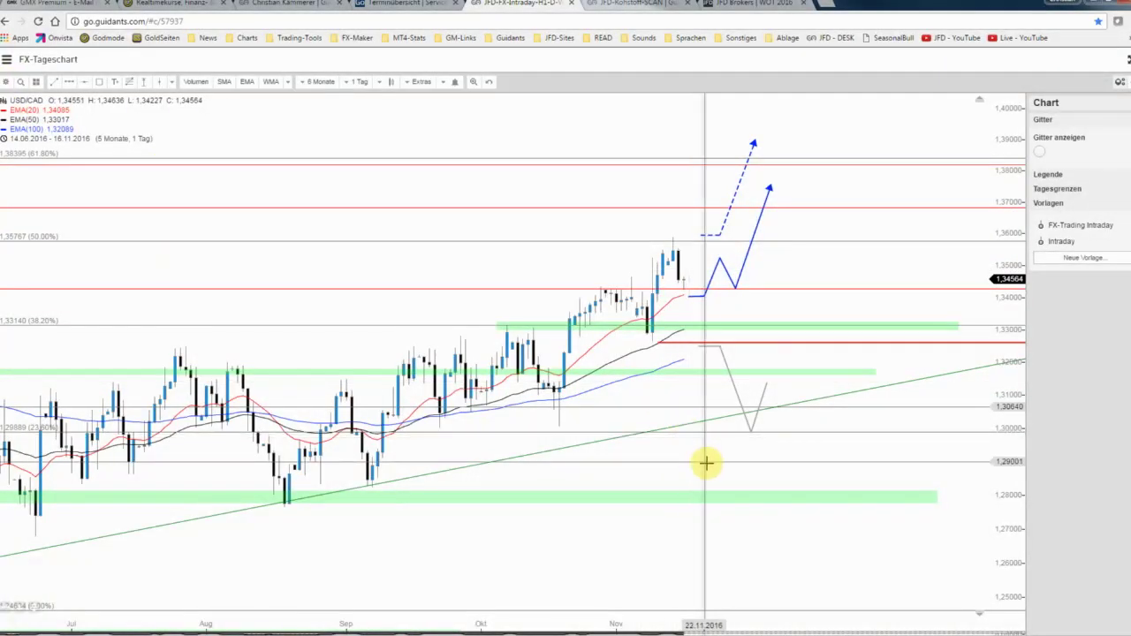
Stretch the middle green zone's right edge to the trendline and lift it to 1.31997.
scroll(707, 463, down, 2)
scroll(712, 463, down, 2)
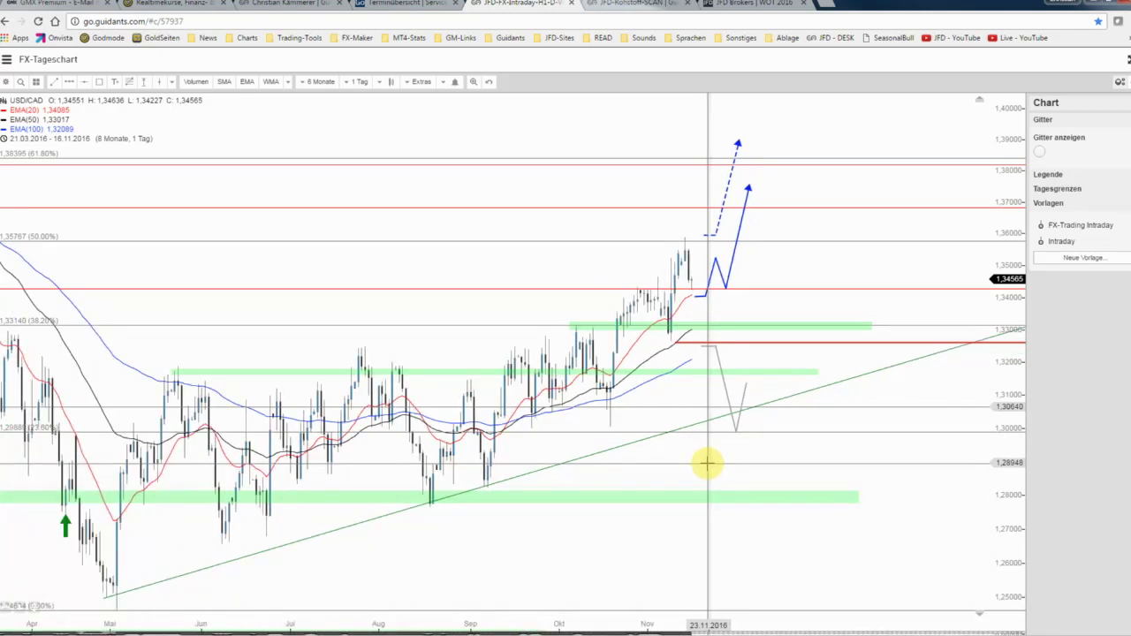
scroll(717, 463, down, 2)
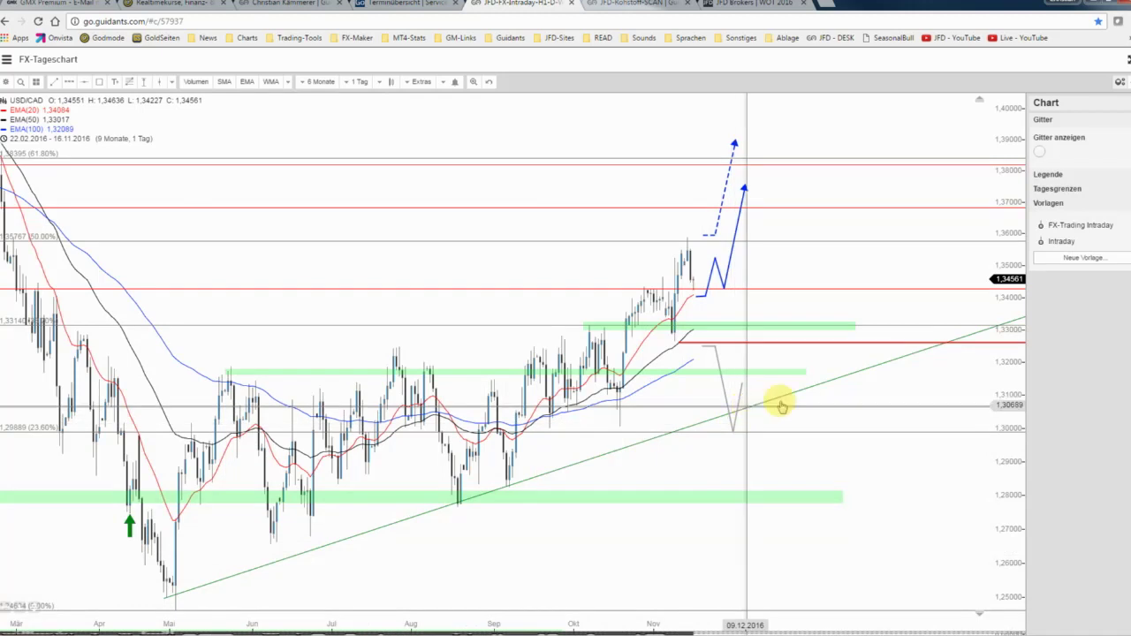
scroll(798, 411, up, 2)
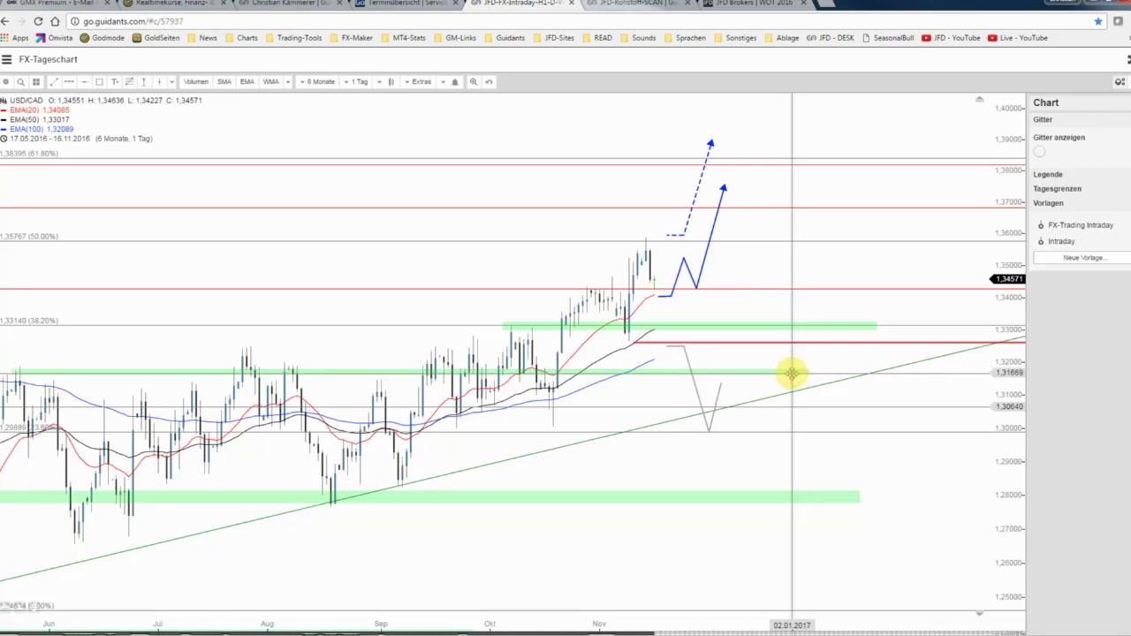
click(791, 372)
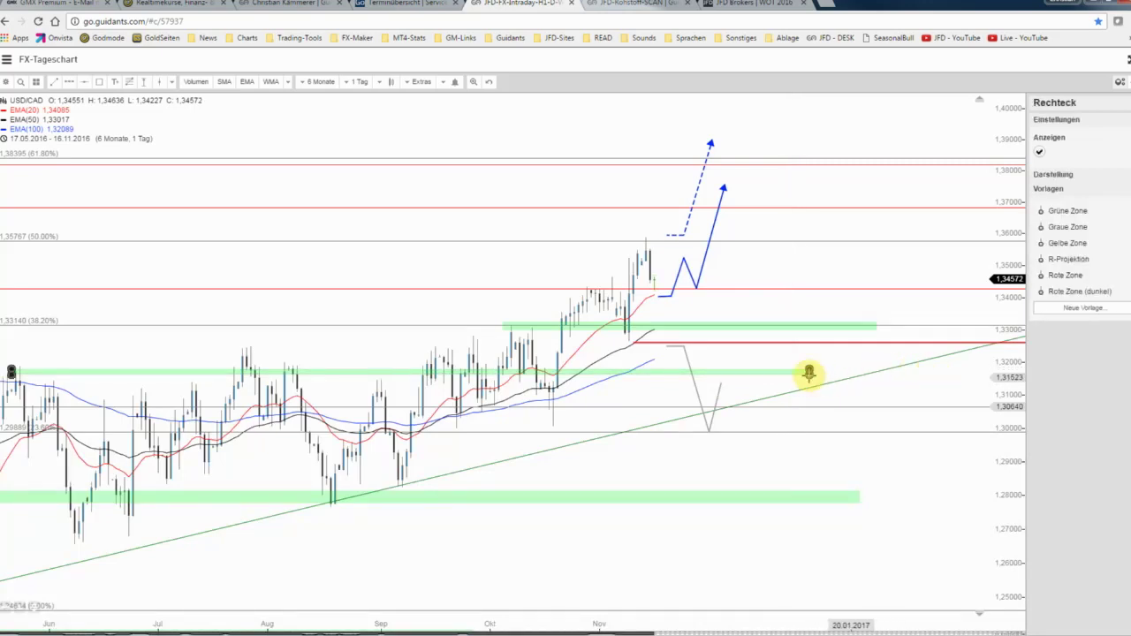
drag(808, 372, 826, 372)
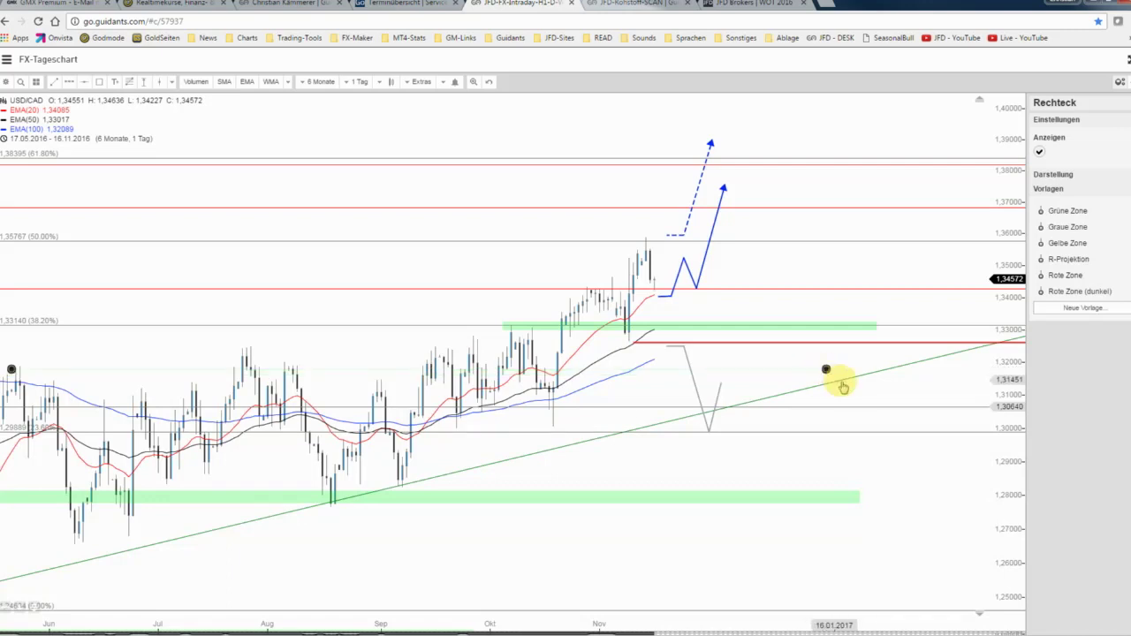
drag(826, 371, 914, 371)
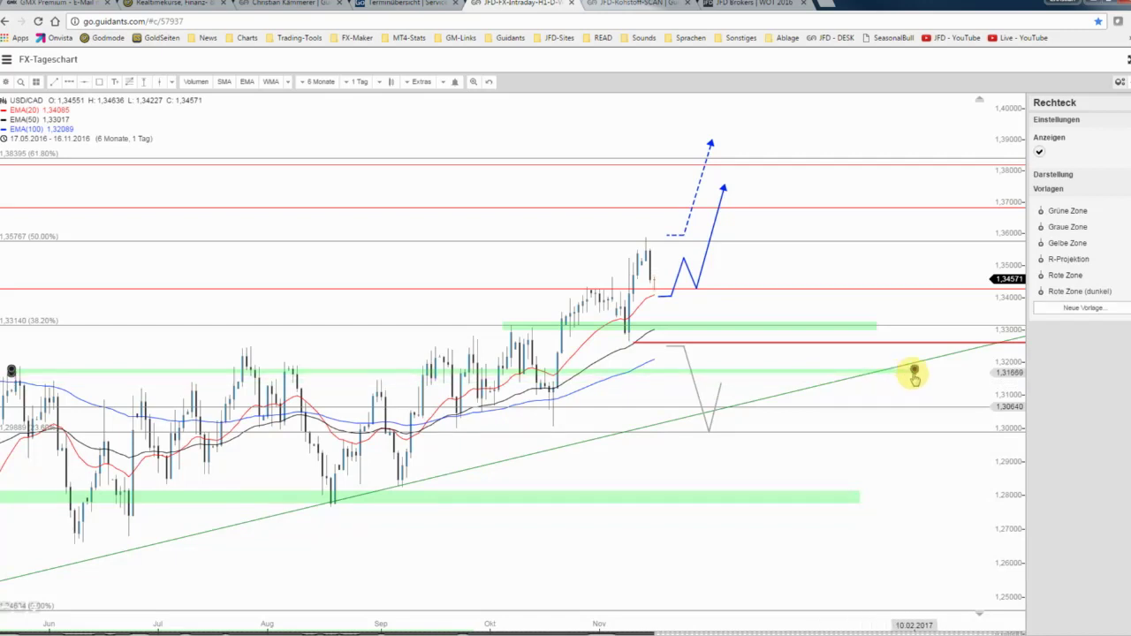
drag(934, 378, 1013, 374)
drag(1011, 373, 981, 368)
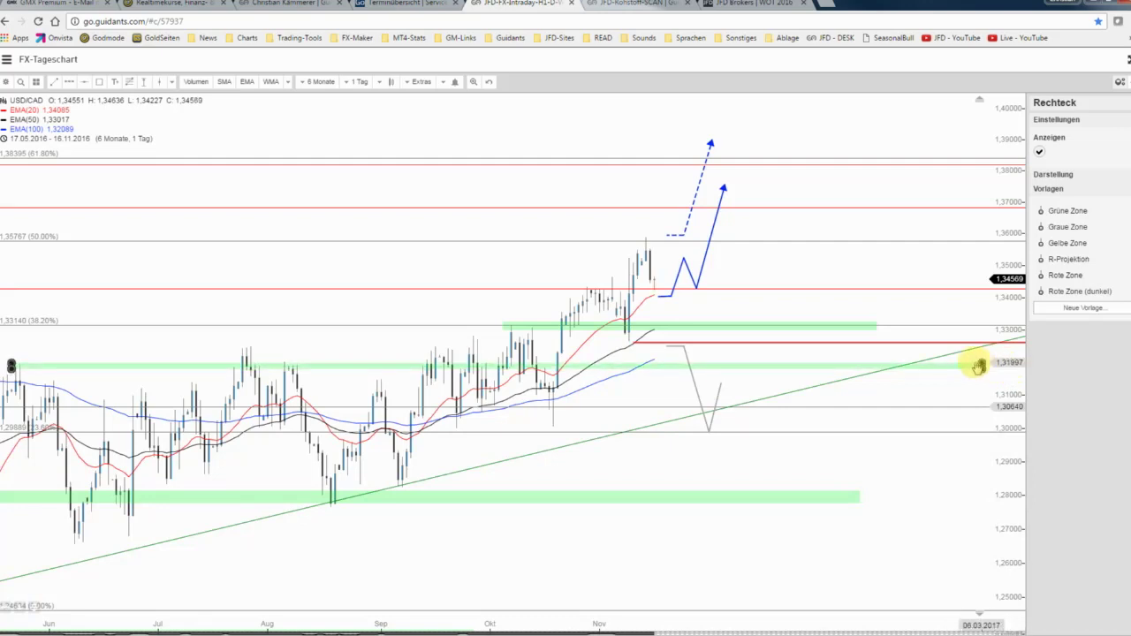
click(851, 387)
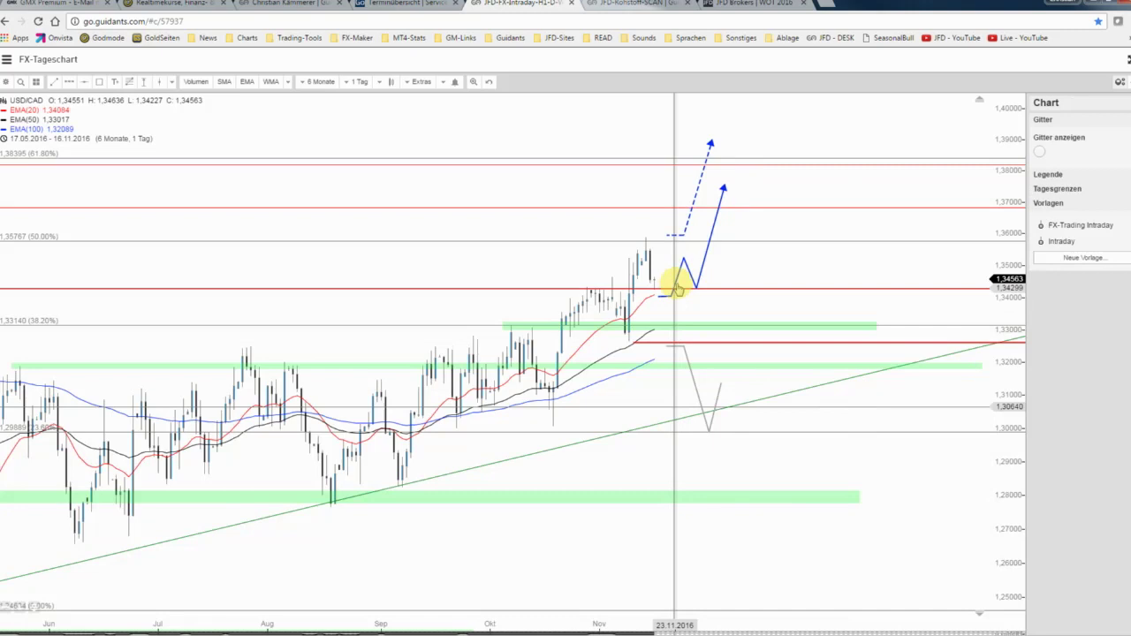
click(677, 278)
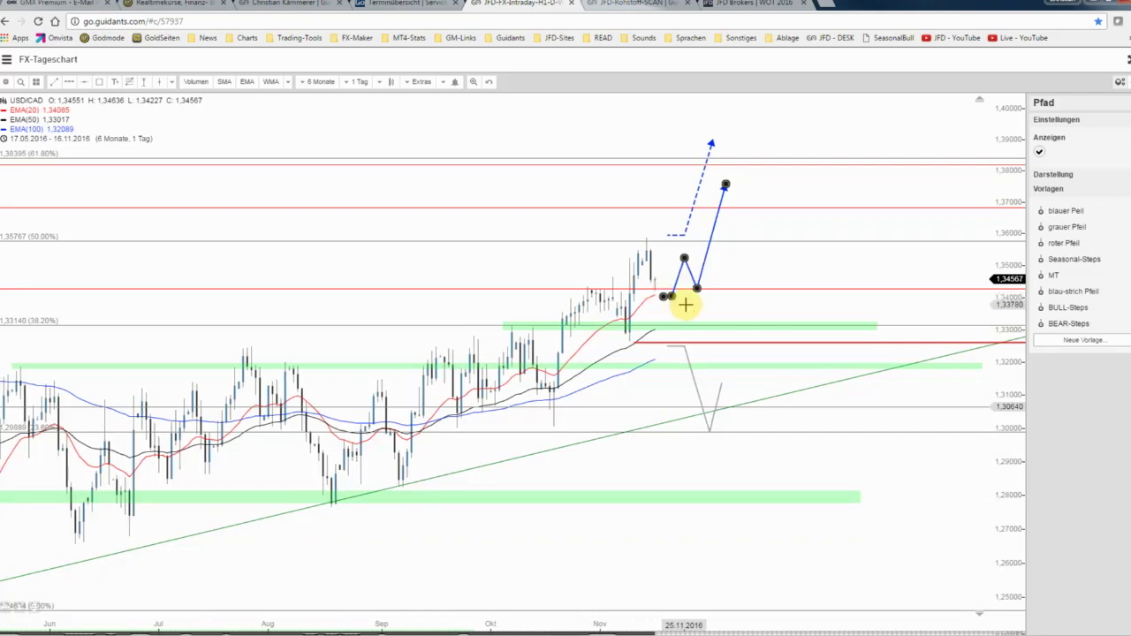
click(681, 303)
click(6, 81)
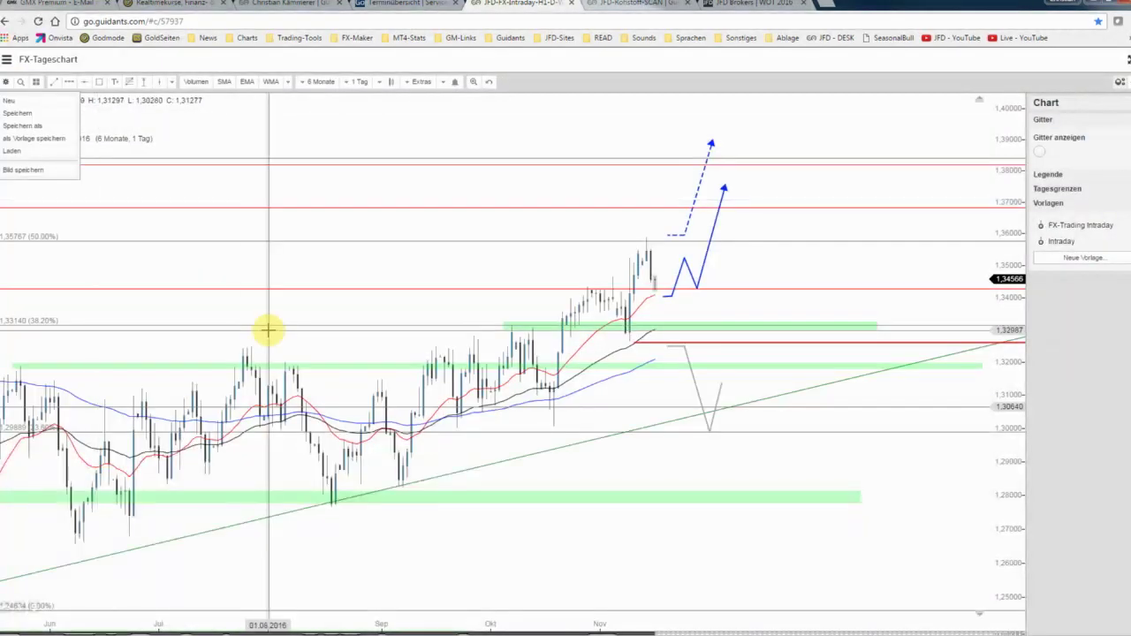
click(377, 186)
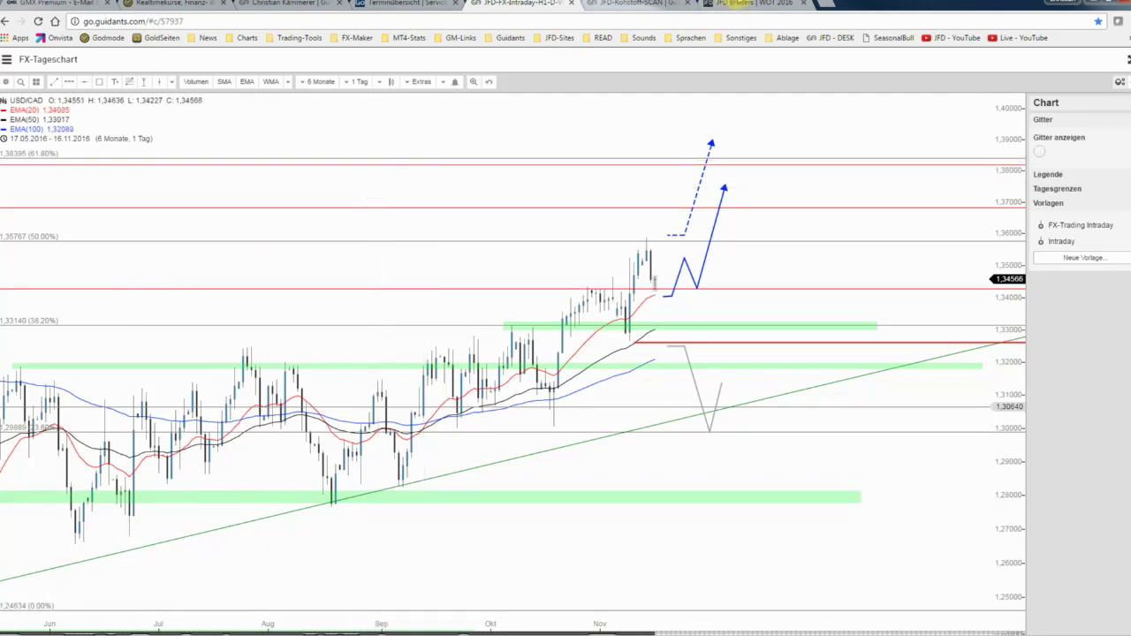
click(736, 4)
scroll(592, 168, up, 5)
Switch to the JFD Brokers WOT 2016 tab and scroll through its World of Trading invitation.
click(541, 96)
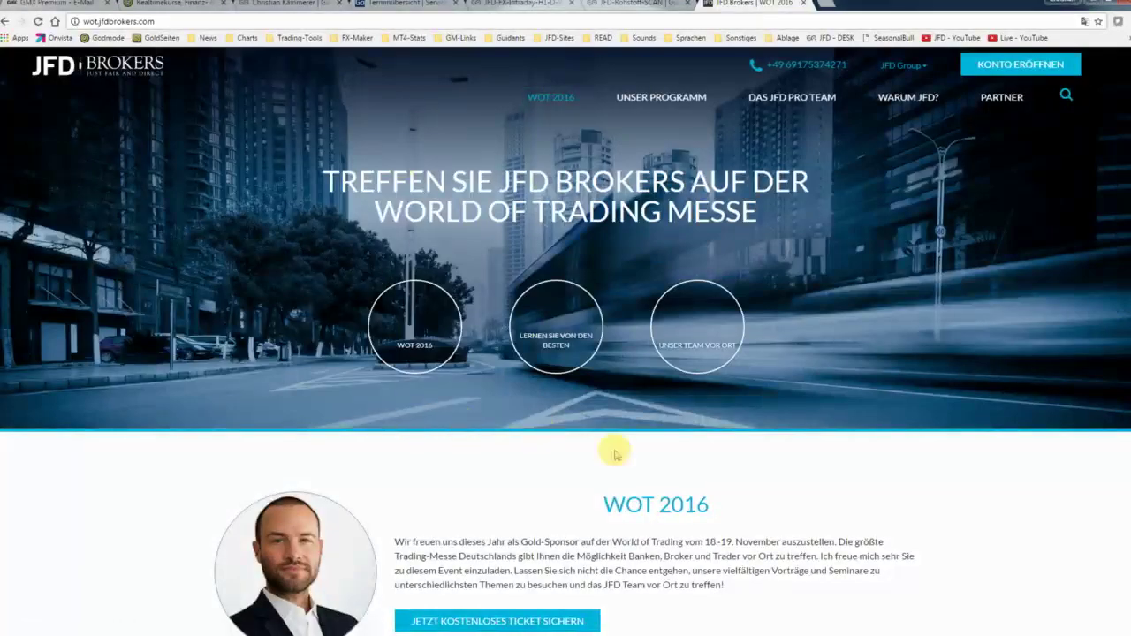
scroll(616, 454, down, 2)
scroll(651, 468, up, 2)
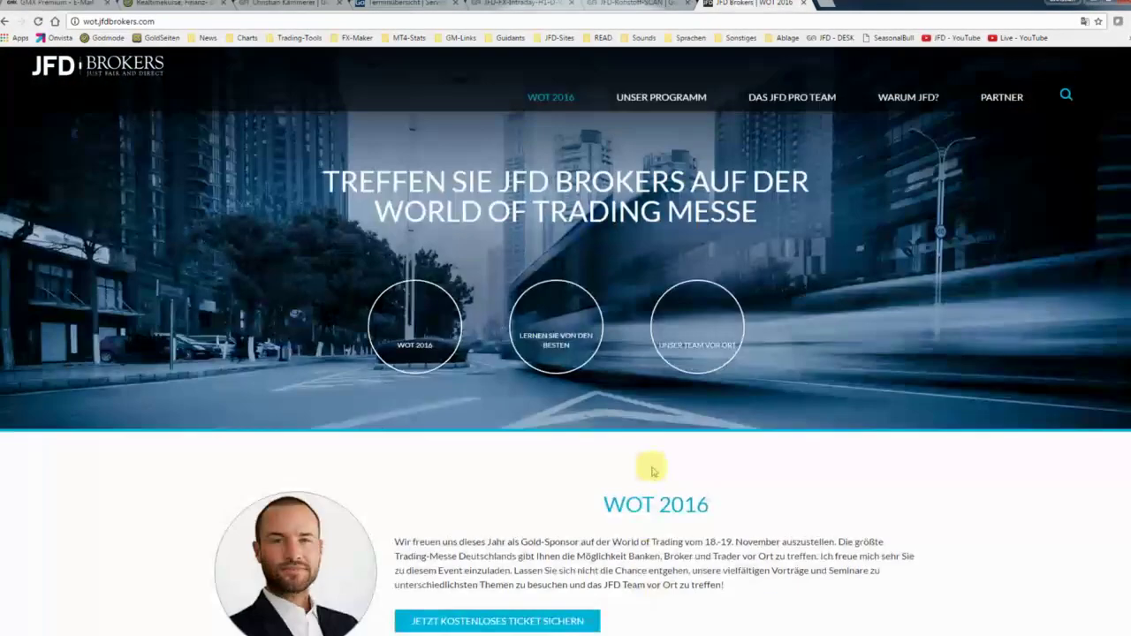